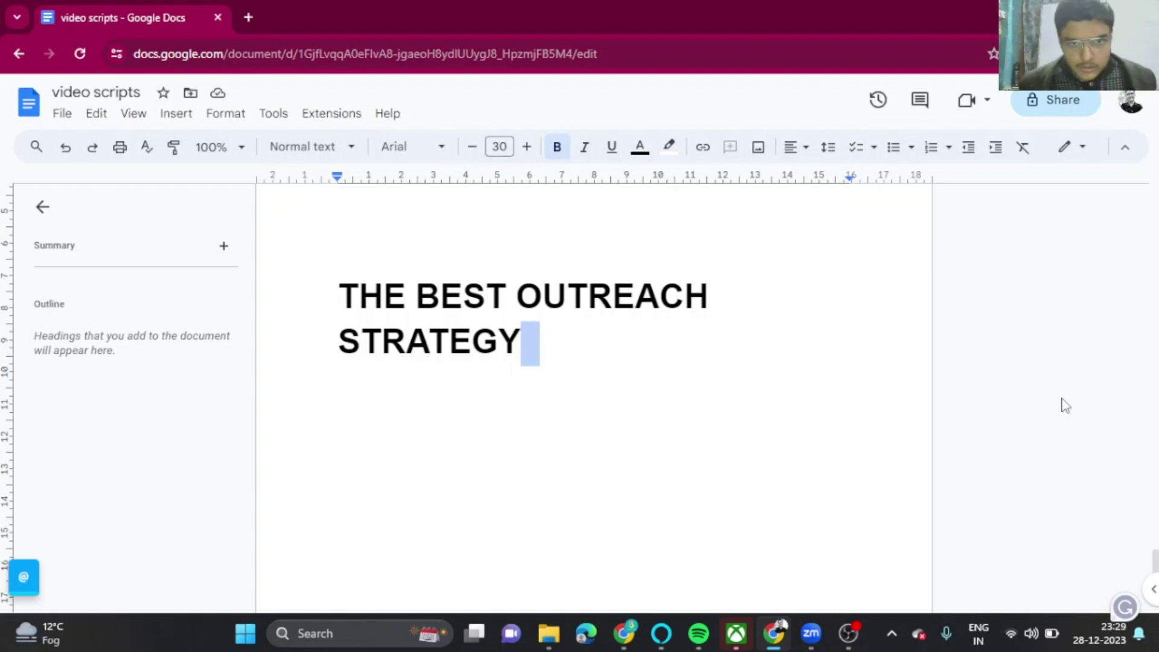
Switch to the other Chrome profile's window and open WhatsApp Web
left_click(740, 354)
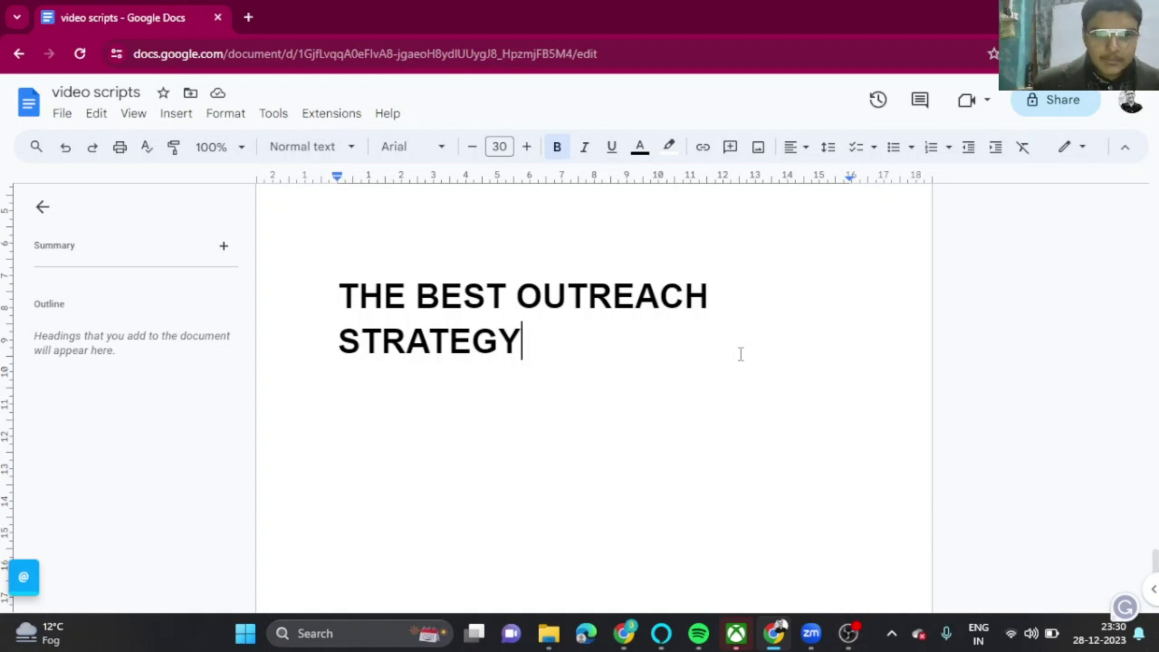
left_click(245, 27)
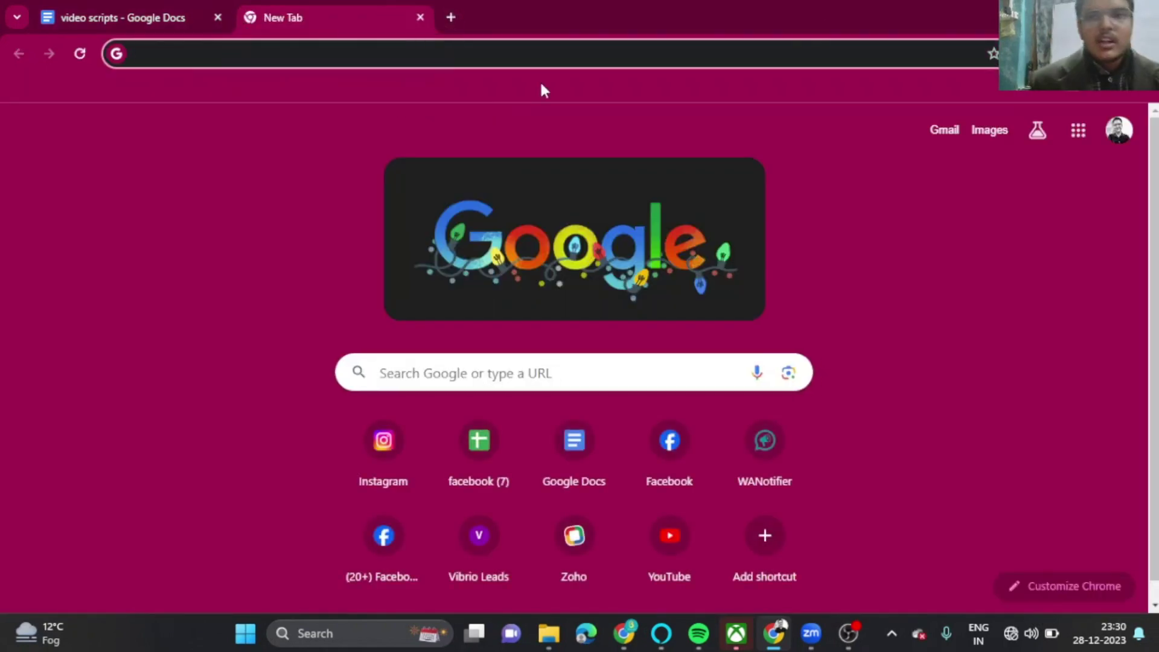
left_click_drag(820, 3, 724, 196)
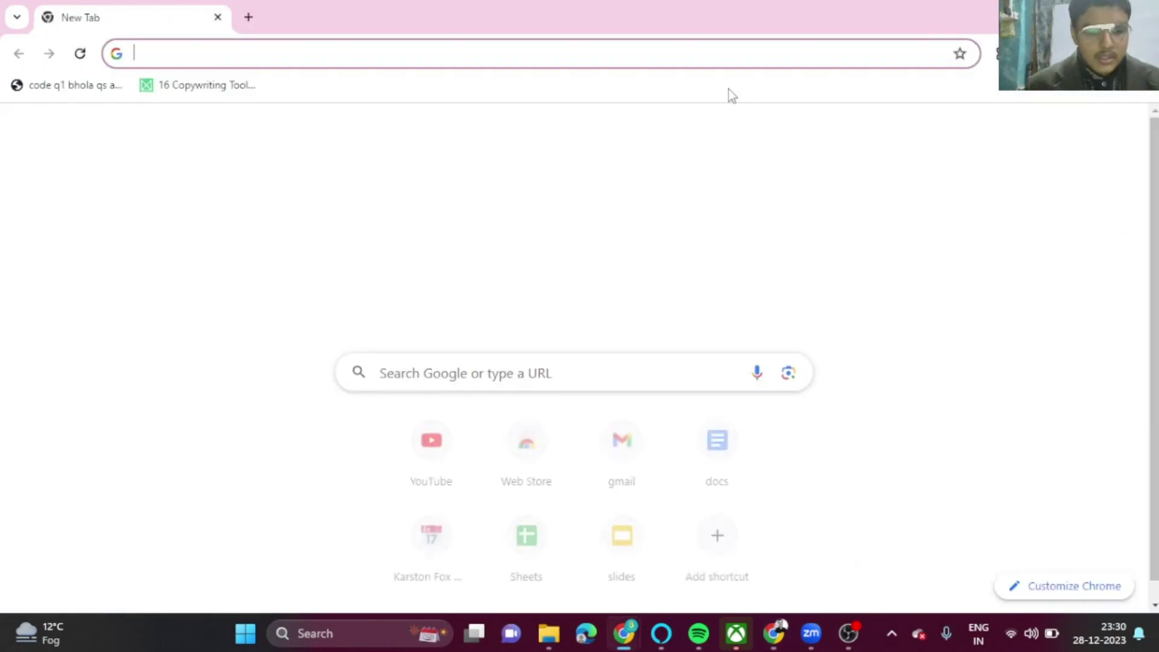
type("w")
key("Return")
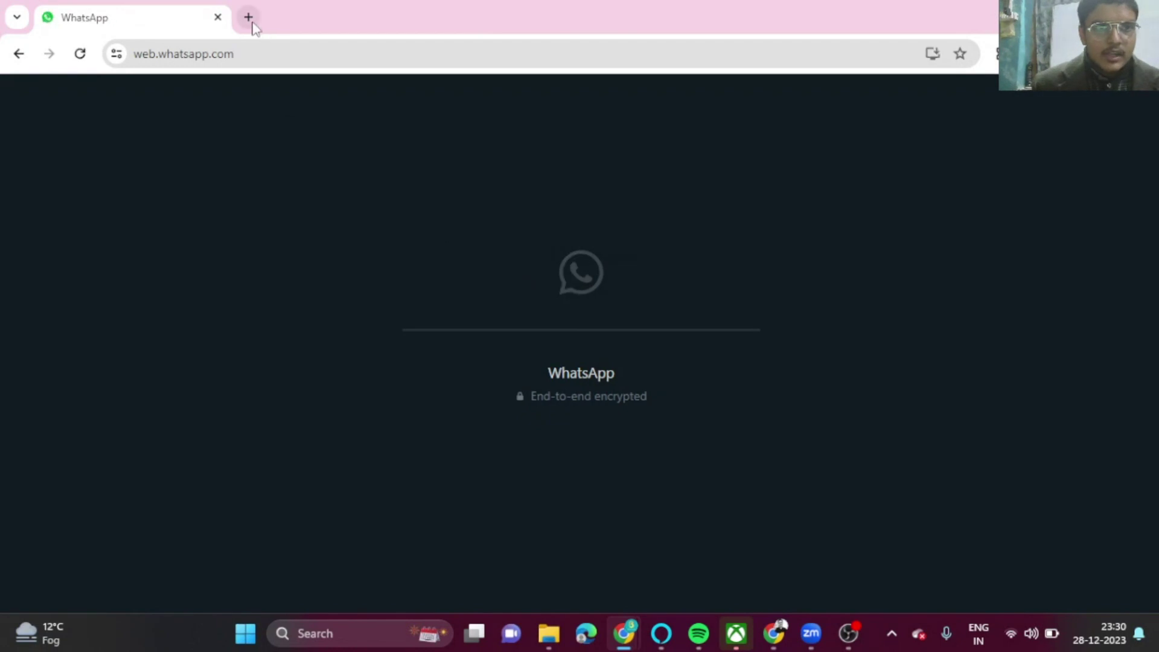
Try to launch the WA Bulk Message Sender extension from a new blank browser tab
left_click(248, 18)
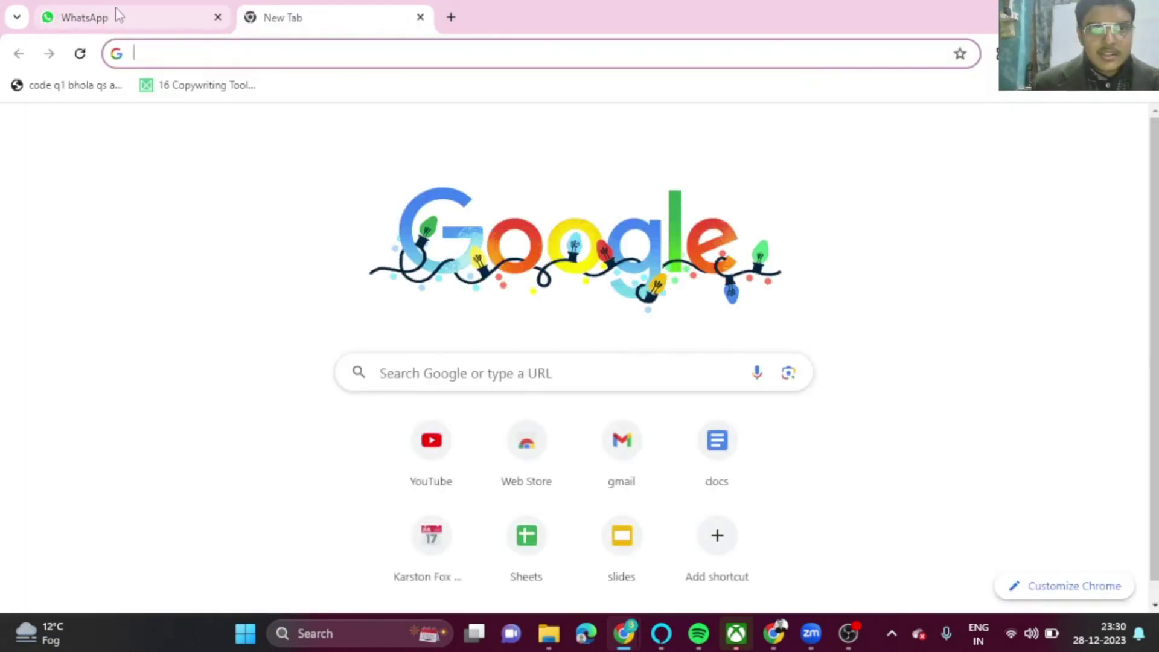
left_click(114, 14)
left_click(331, 13)
left_click(998, 53)
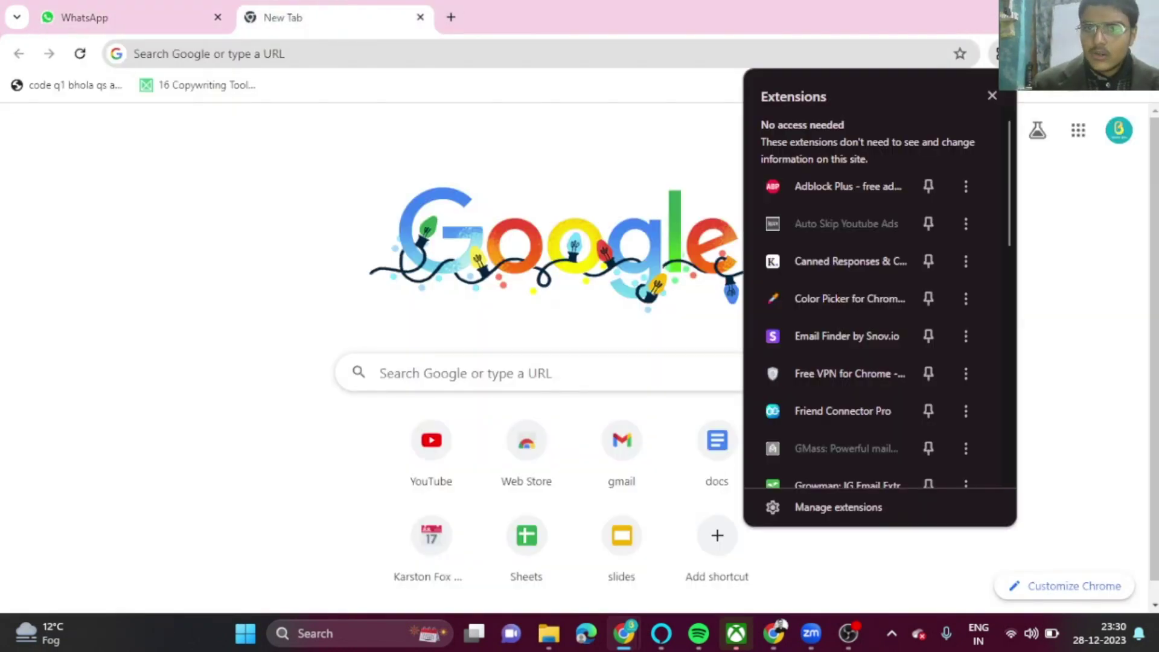
scroll(834, 336, "down", 10)
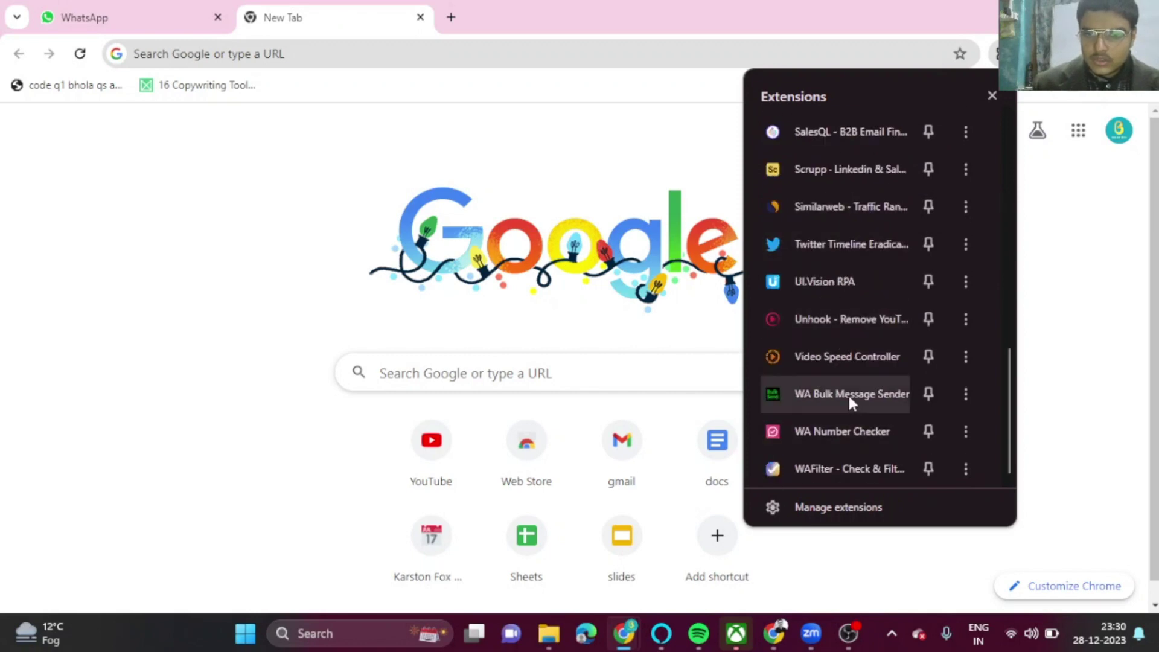
left_click(849, 395)
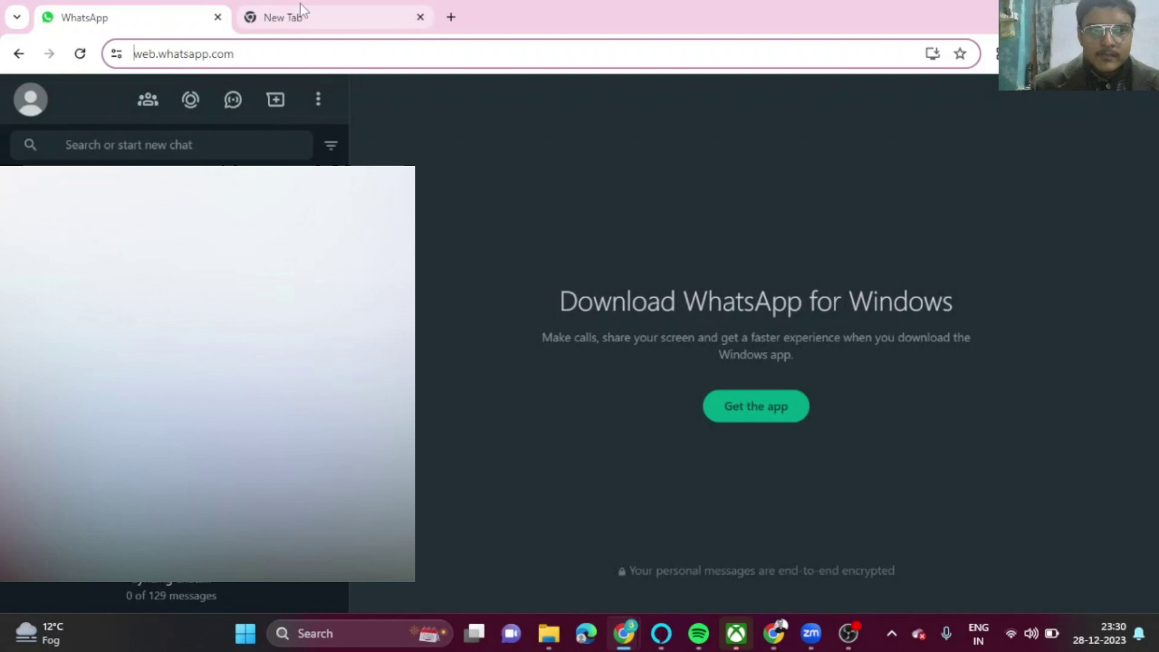
left_click(300, 14)
left_click(997, 53)
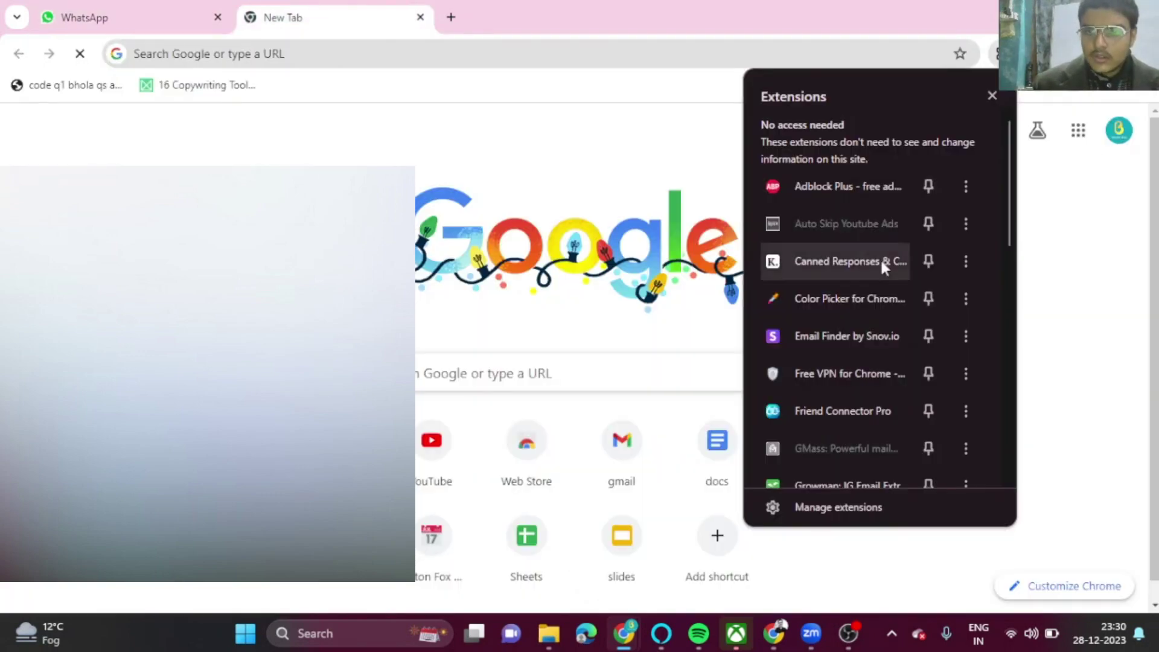
scroll(875, 361, "down", 8)
left_click(866, 392)
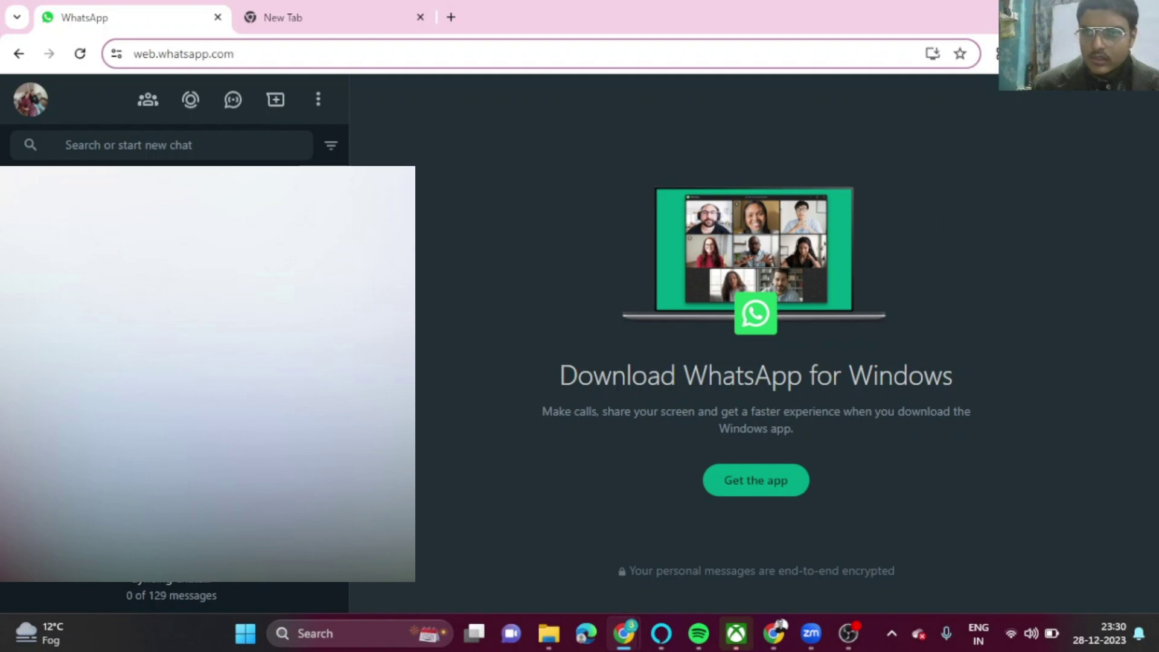
Look through the installed extensions on the WhatsApp Web page and launch WA Bulk Message Sender
left_click(997, 53)
scroll(831, 435, "down", 3)
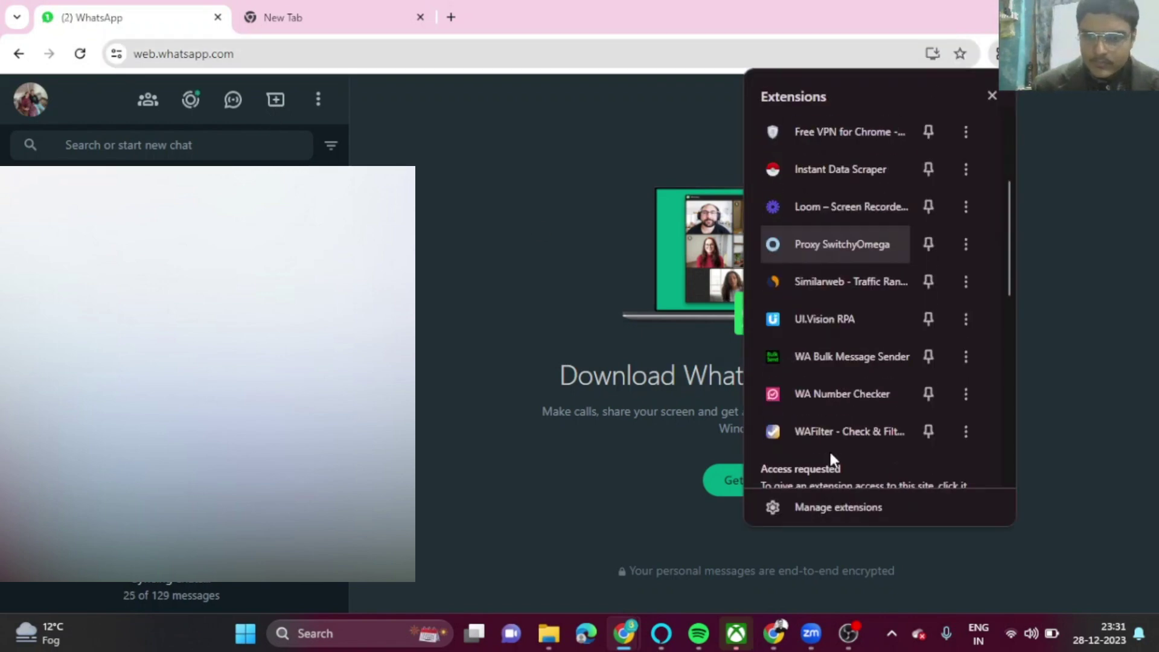
scroll(820, 314, "down", 4)
scroll(845, 346, "down", 5)
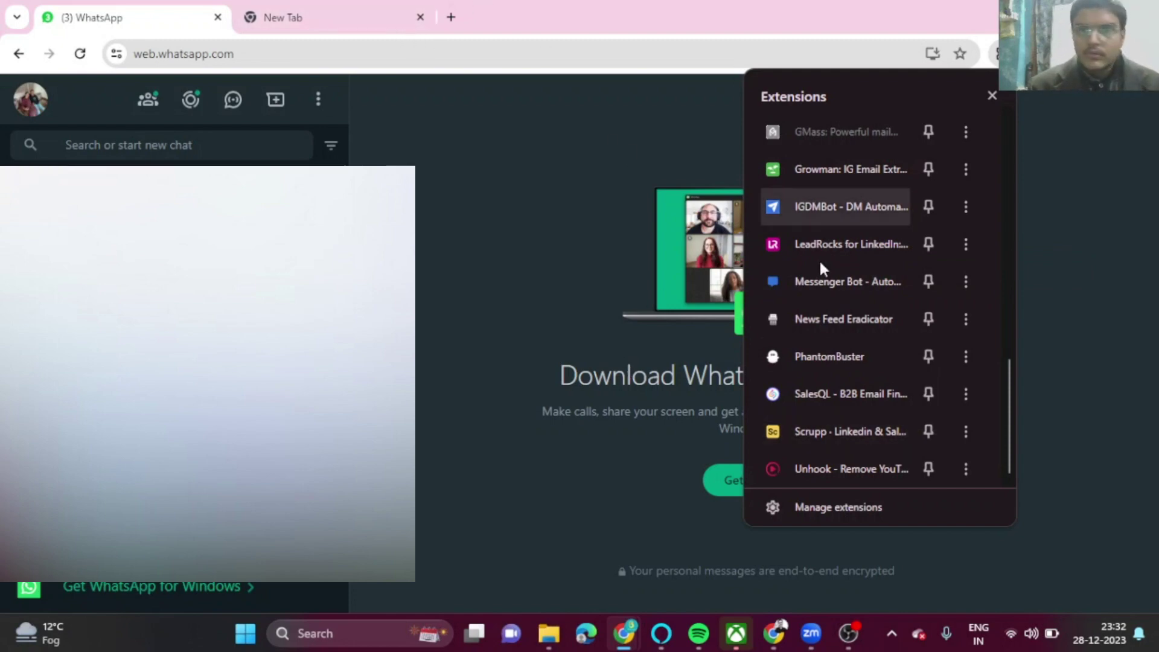
scroll(830, 230, "up", 10)
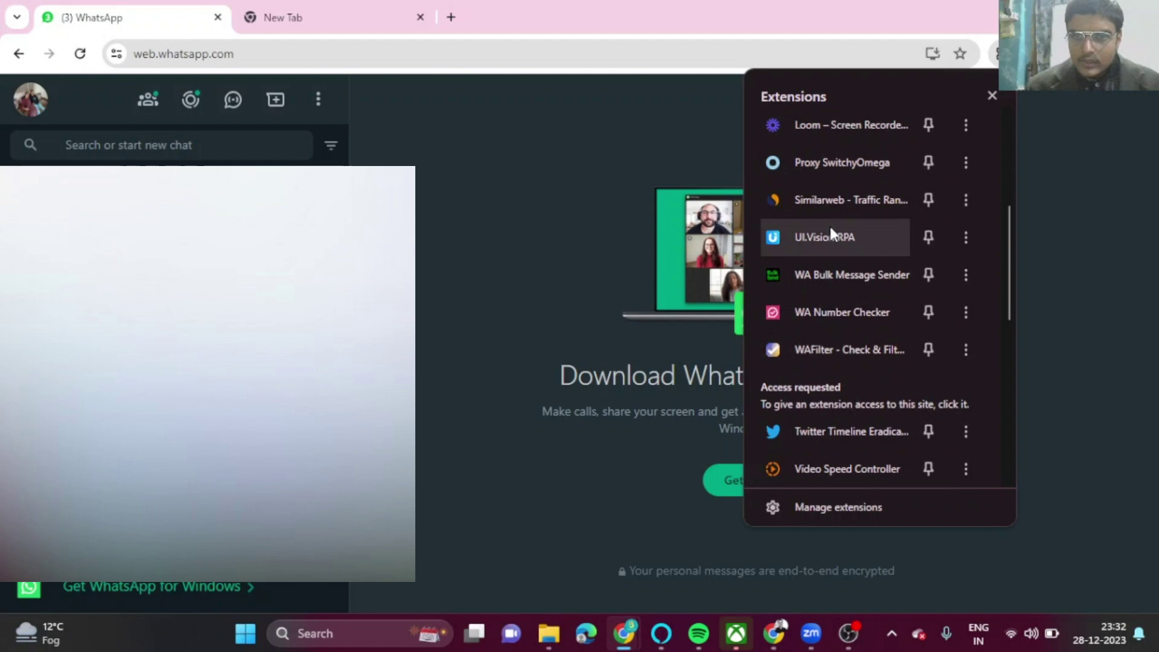
left_click(841, 275)
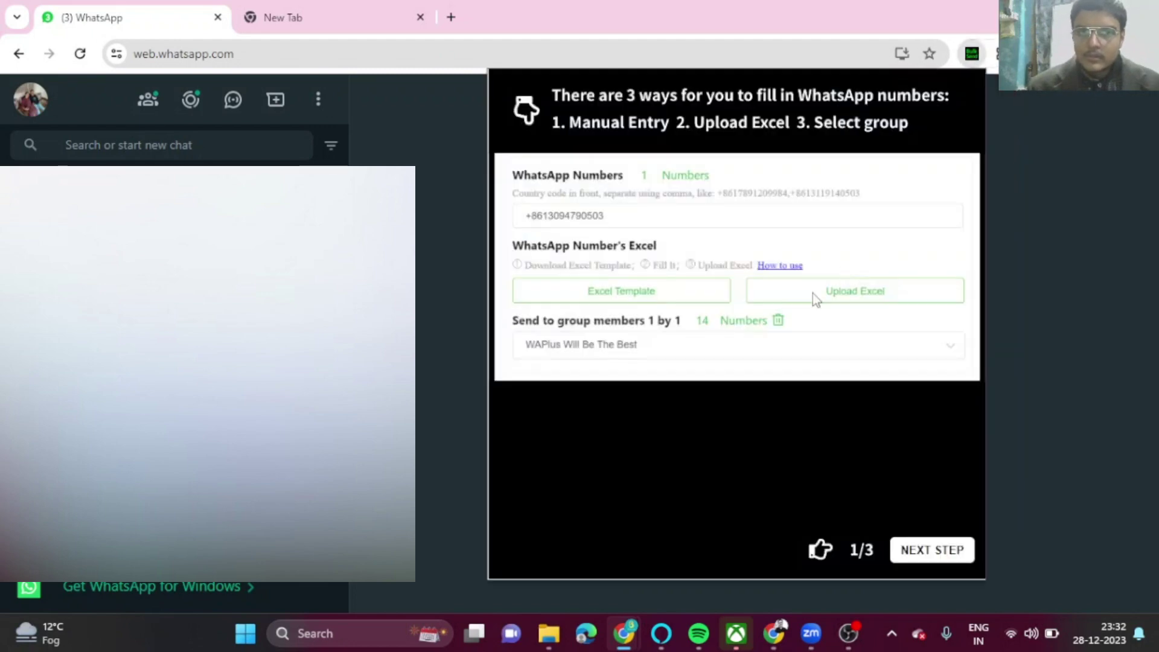
Go through the extension's three-part introduction to reach the Simple sending form
left_click(939, 550)
left_click(943, 554)
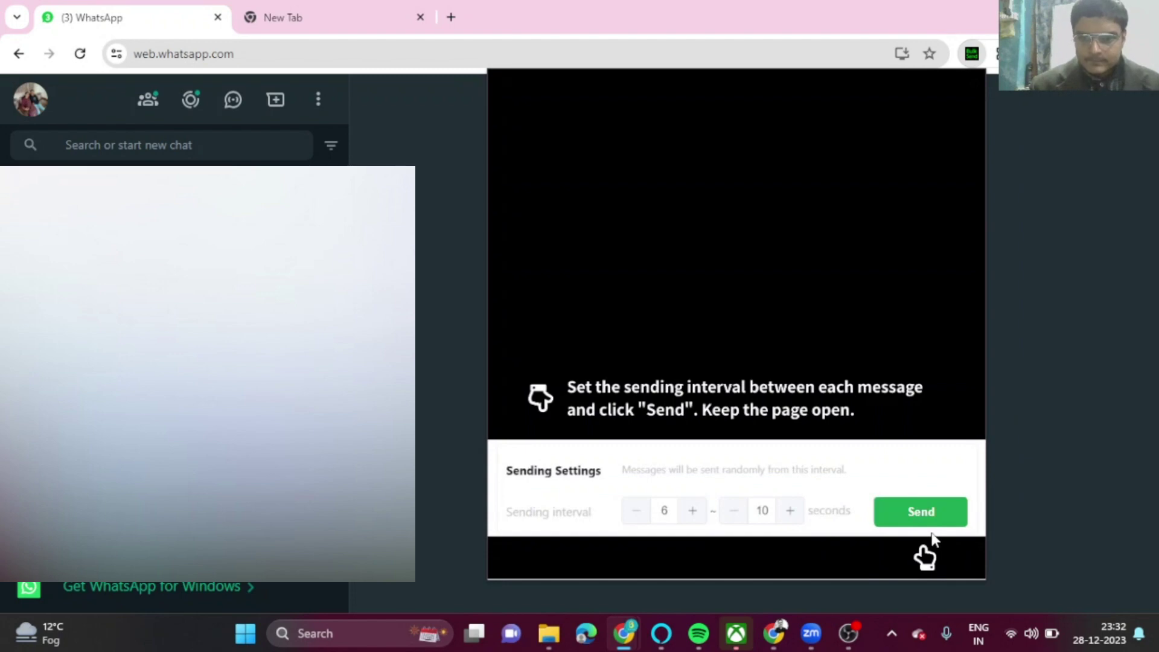
left_click(938, 543)
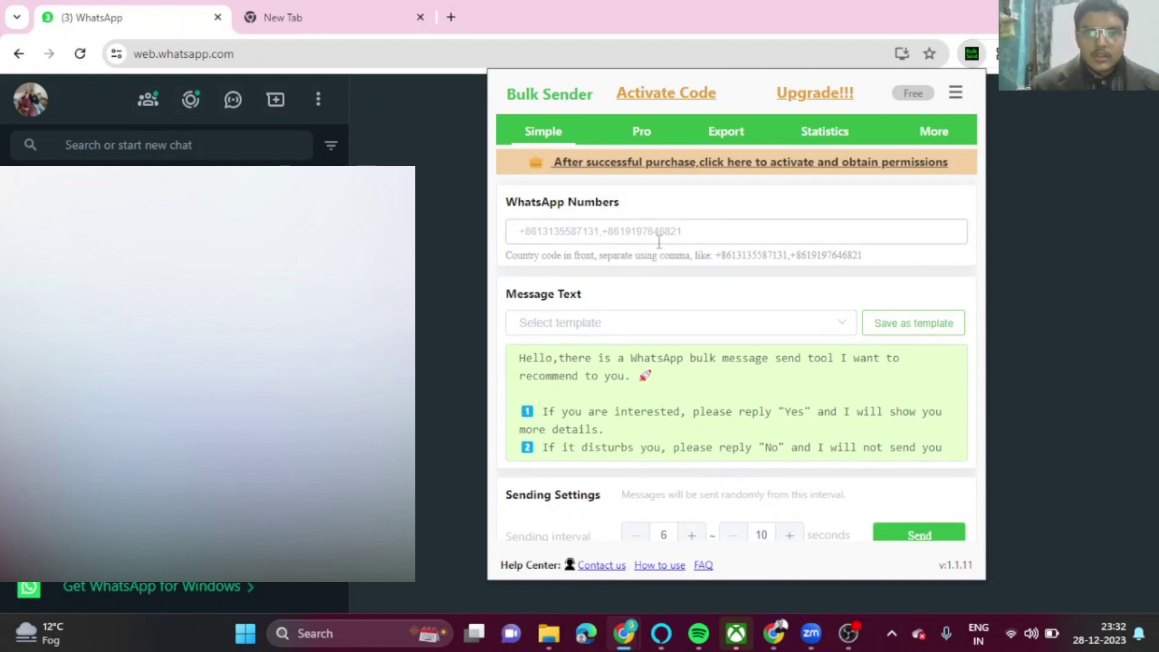
Examine the country-code format required for the WhatsApp numbers and the default message text in the sending form
left_click(697, 223)
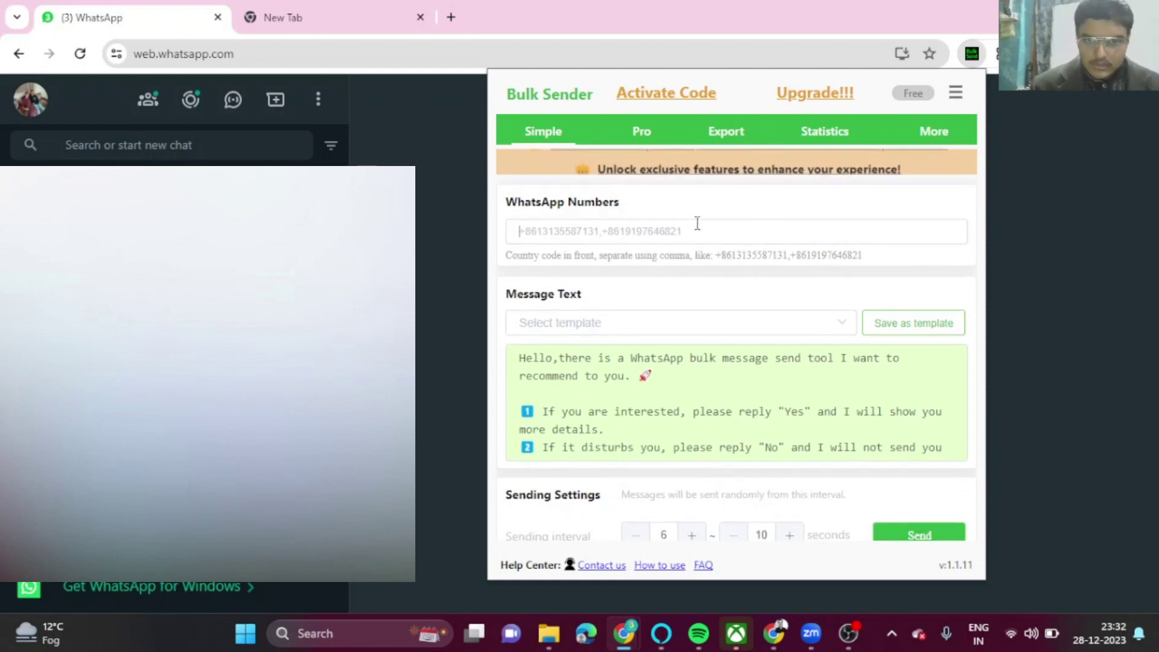
left_click_drag(812, 256, 791, 256)
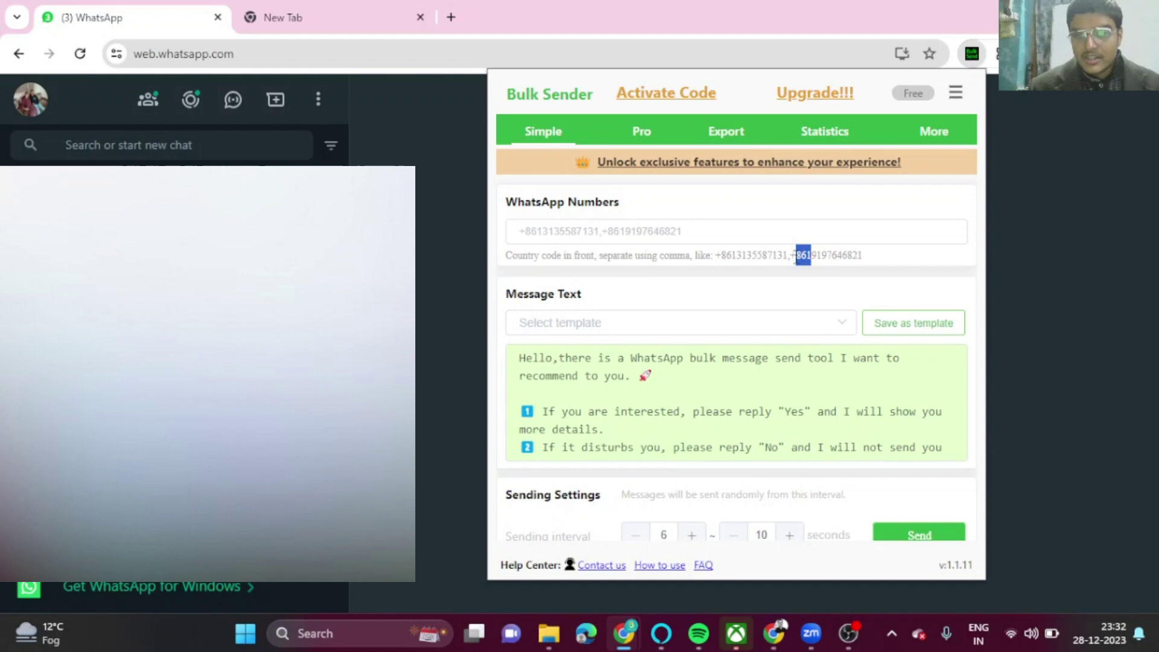
left_click(810, 254)
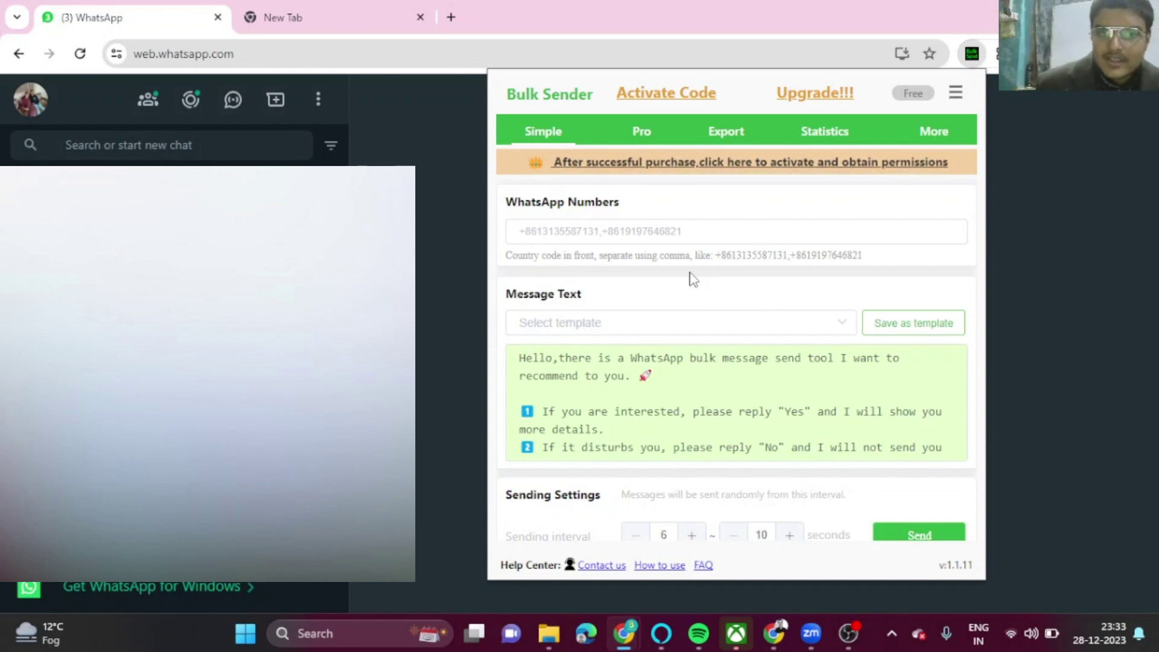
scroll(688, 392, "down", 3)
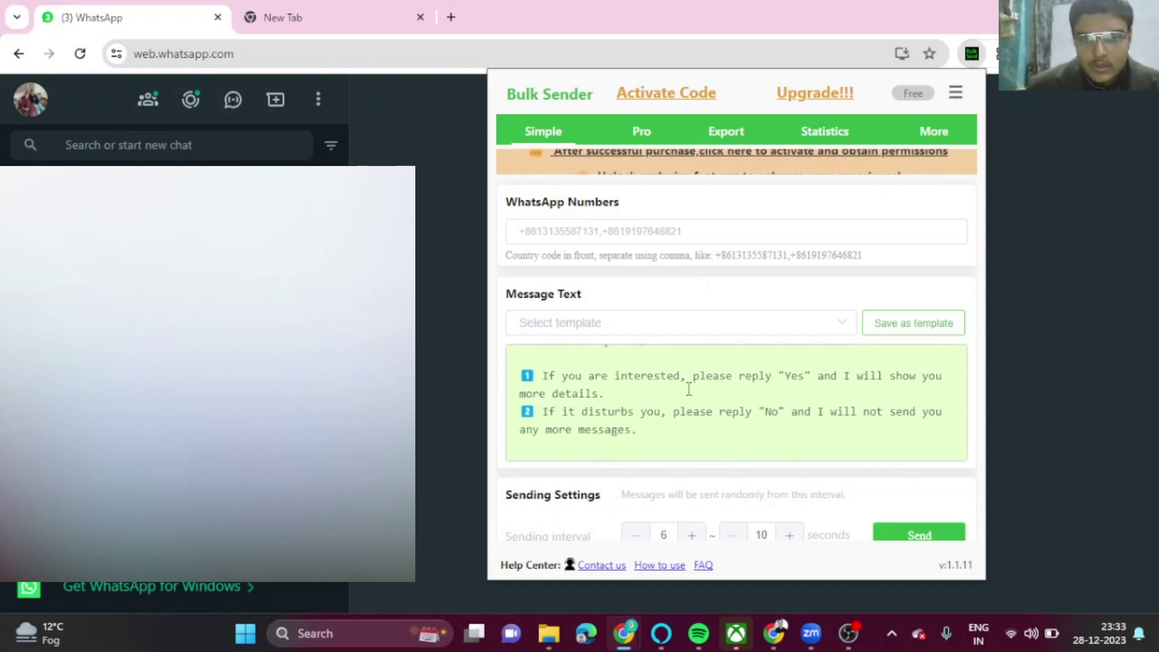
left_click(652, 314)
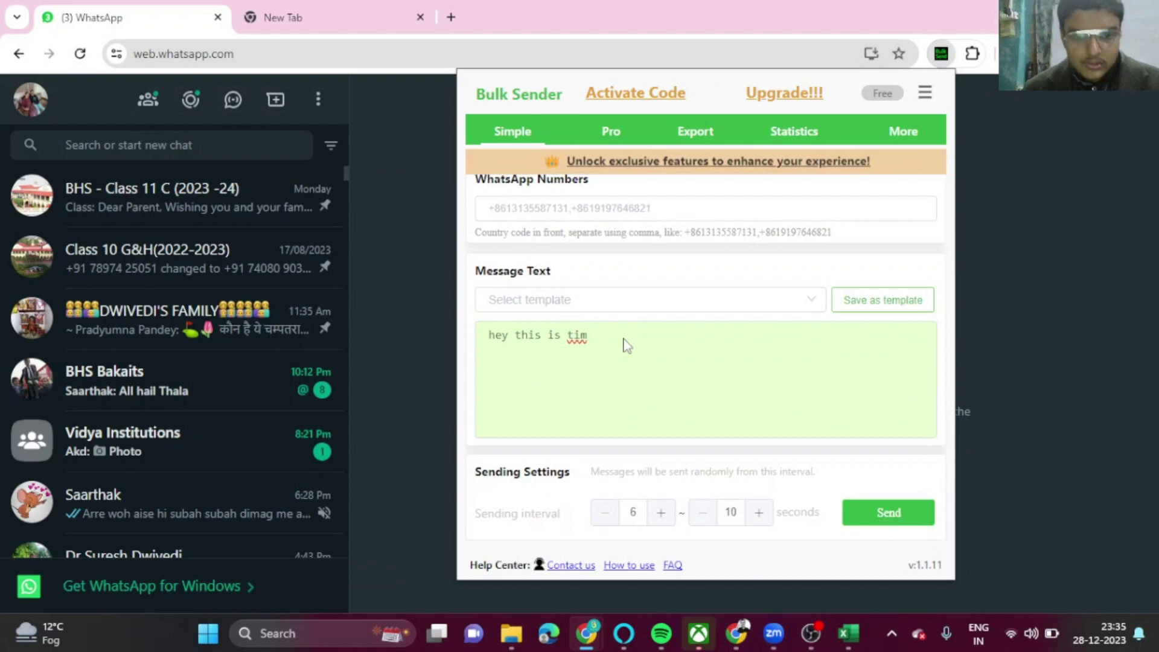
Try 15 seconds as the lower limit of the sending interval and set the upper limit to 75 seconds
double_click(624, 512)
type("15")
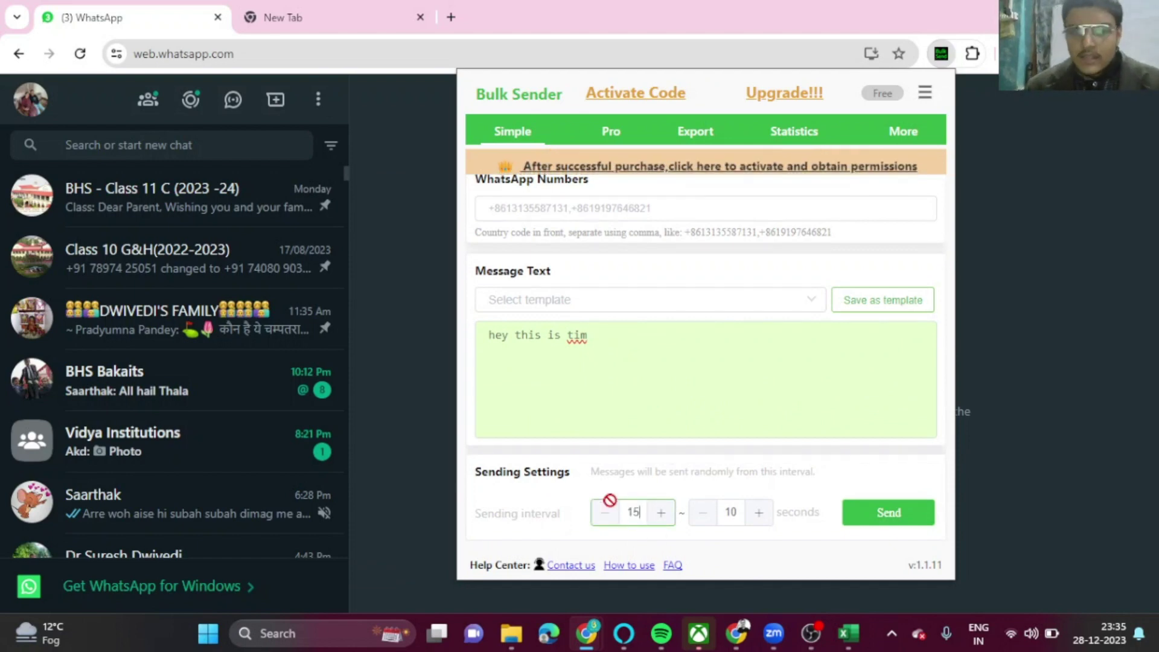
left_click(739, 514)
type("7")
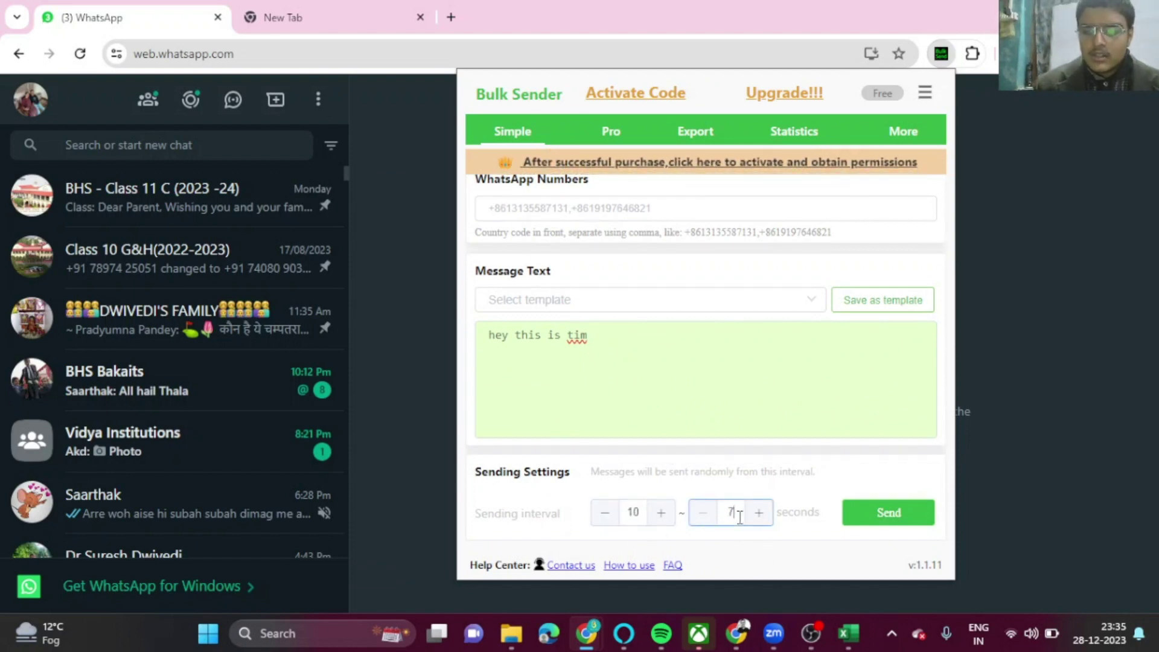
type("5")
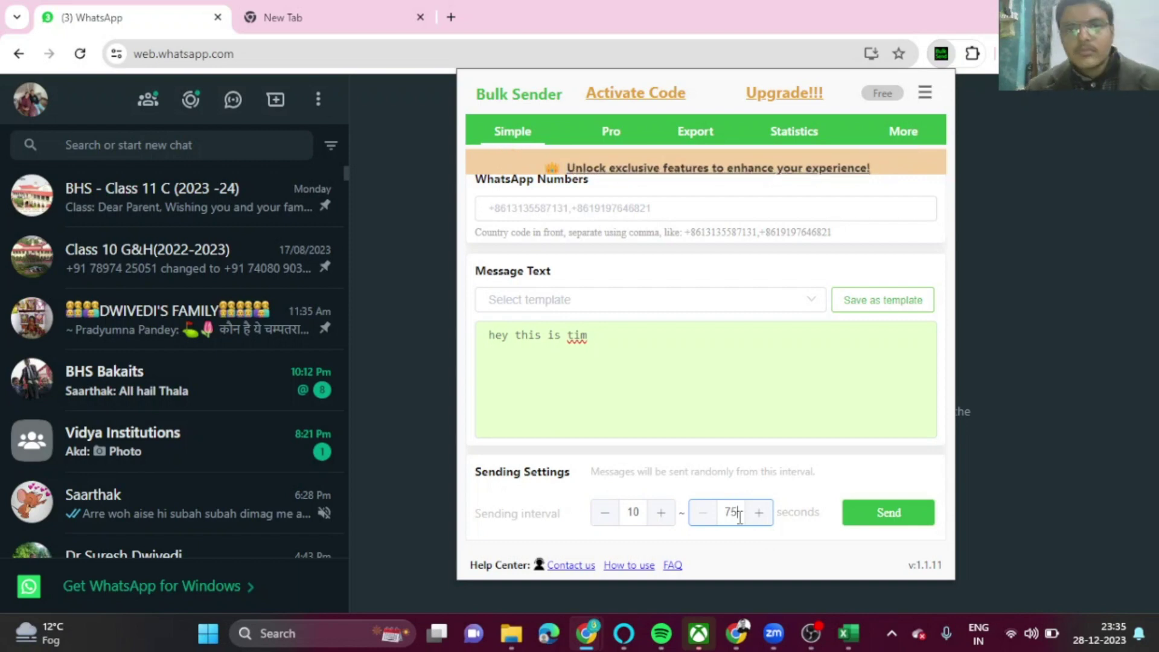
left_click(750, 402)
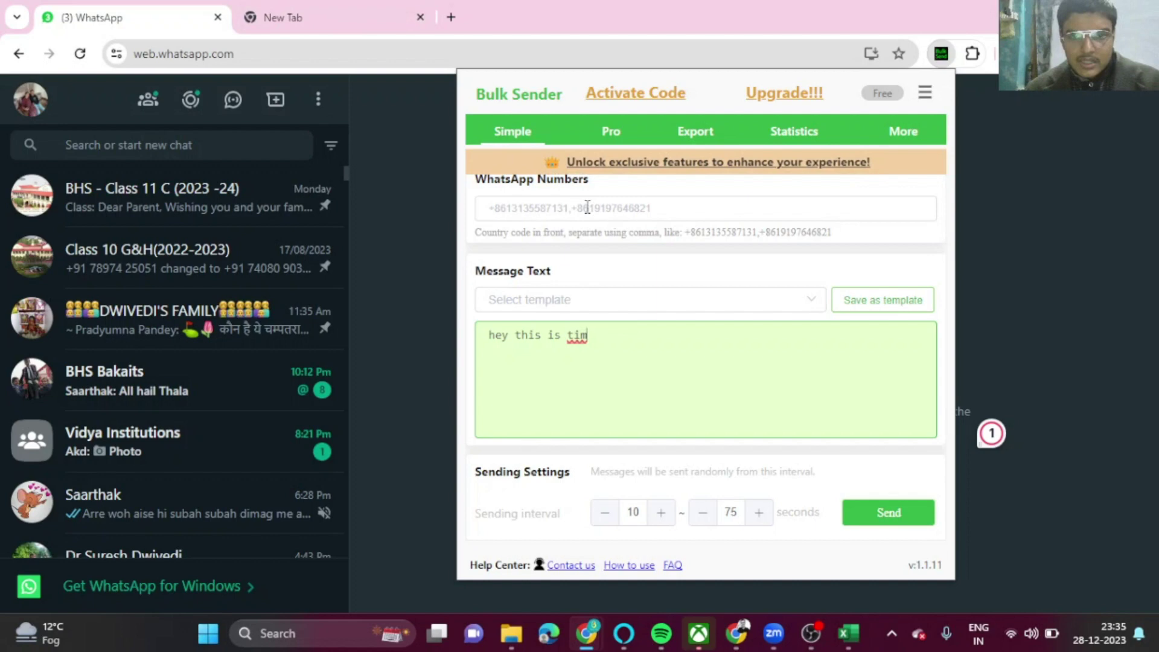
Set the lower limit of the sending interval to 15 seconds
double_click(633, 512)
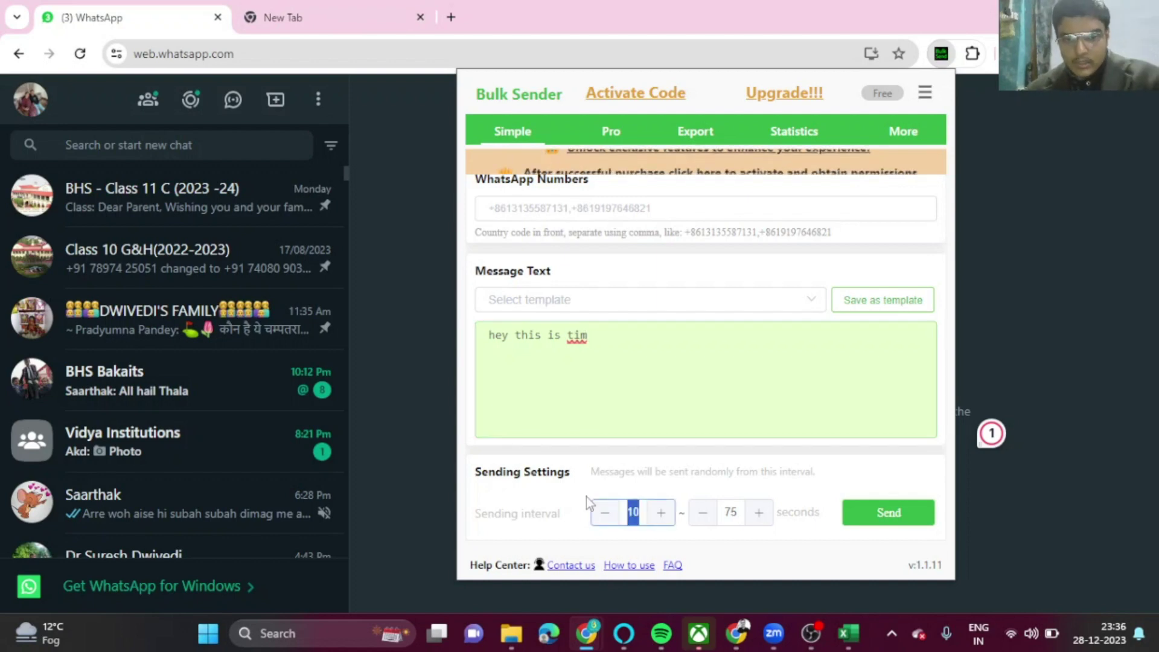
double_click(734, 512)
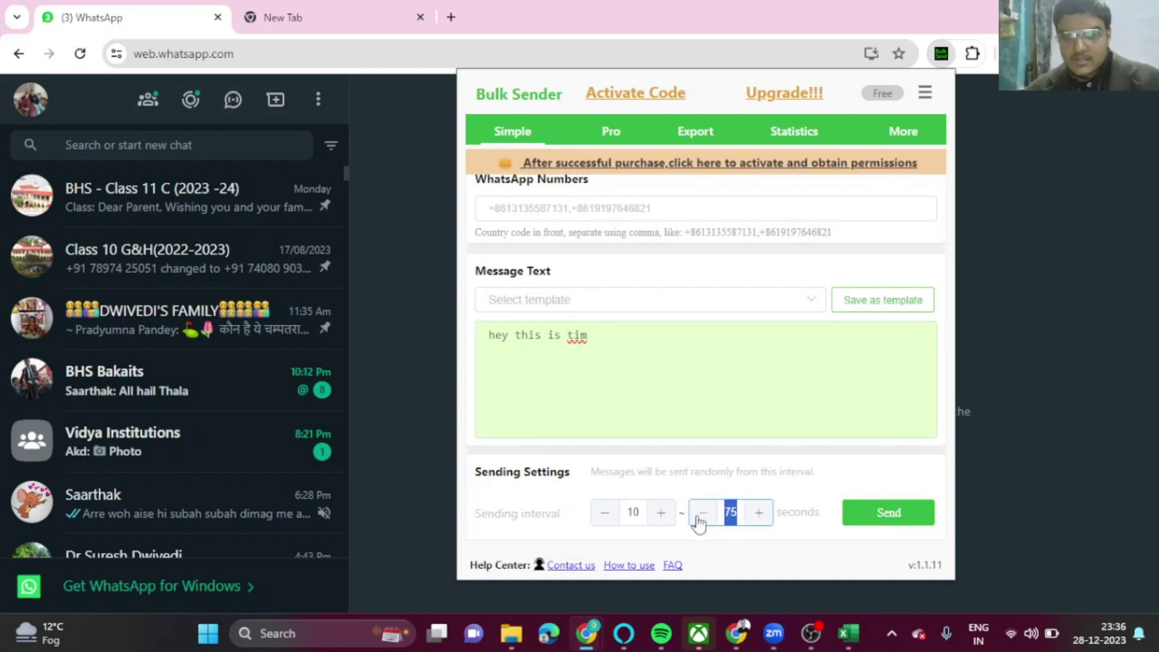
left_click(644, 506)
key("BackSpace")
type("5")
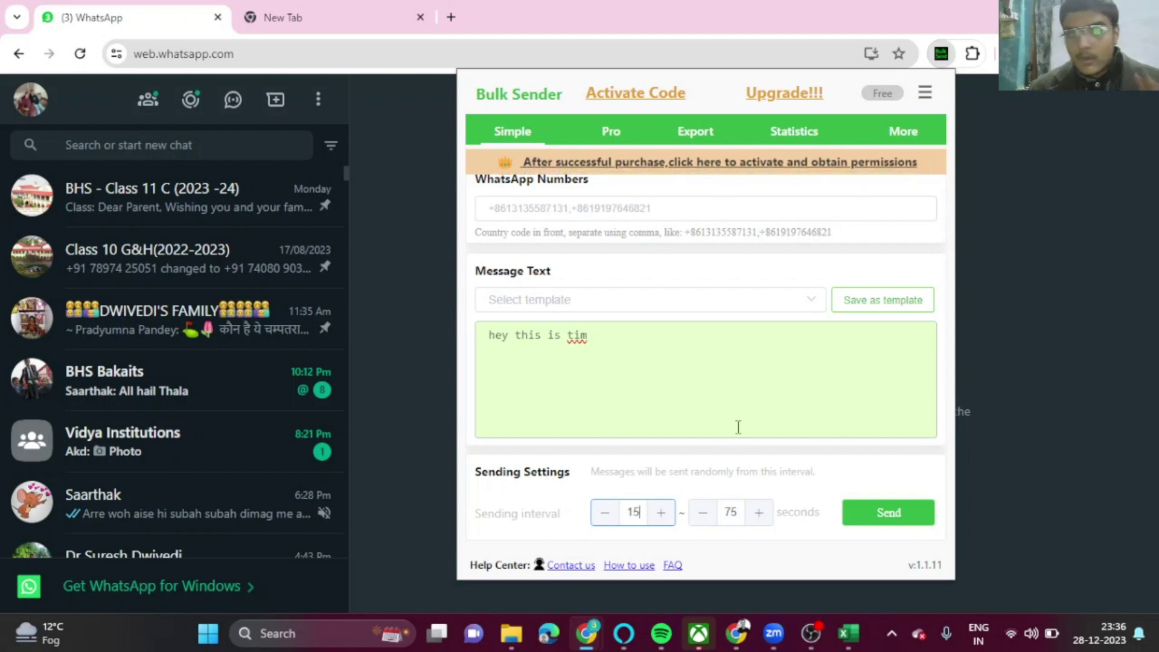
Return to the Chrome window holding the video scripts document and enter "wa" as the address in its blank tab
left_click(413, 9)
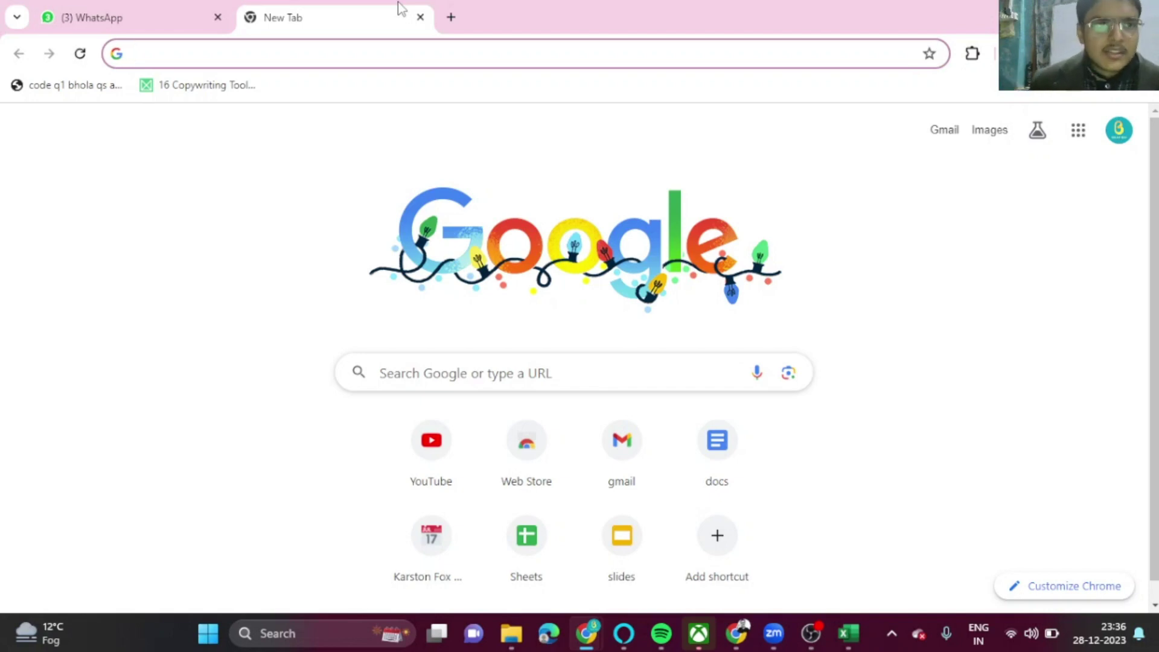
mouse_move(736, 633)
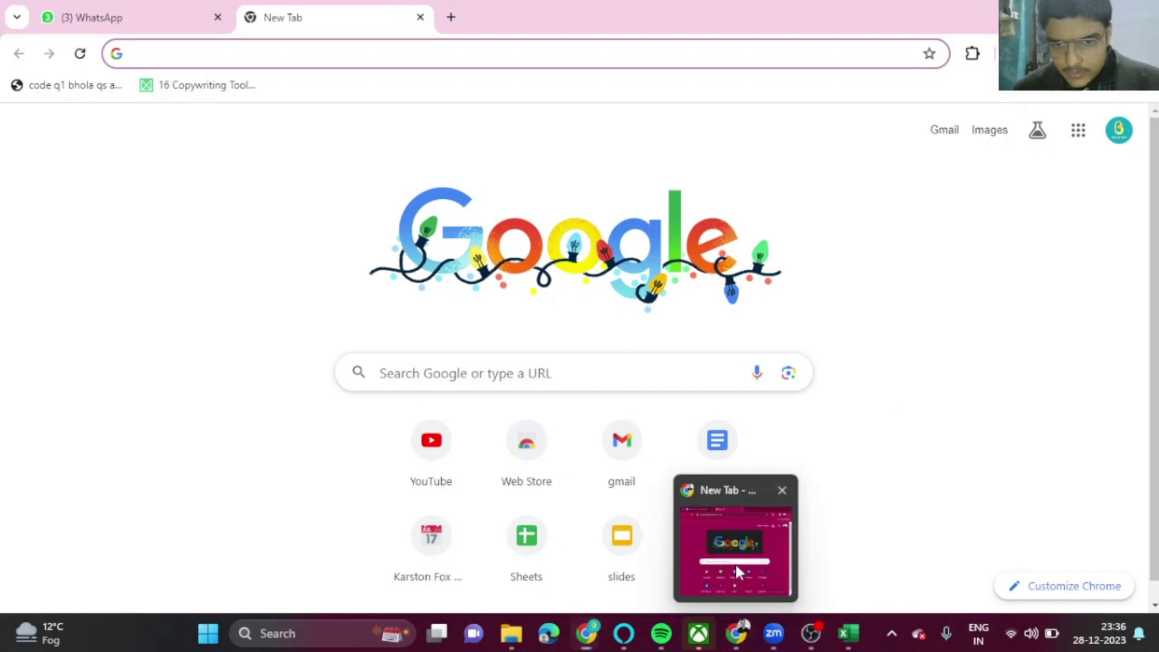
left_click(735, 564)
left_click(1004, 199)
type("wa")
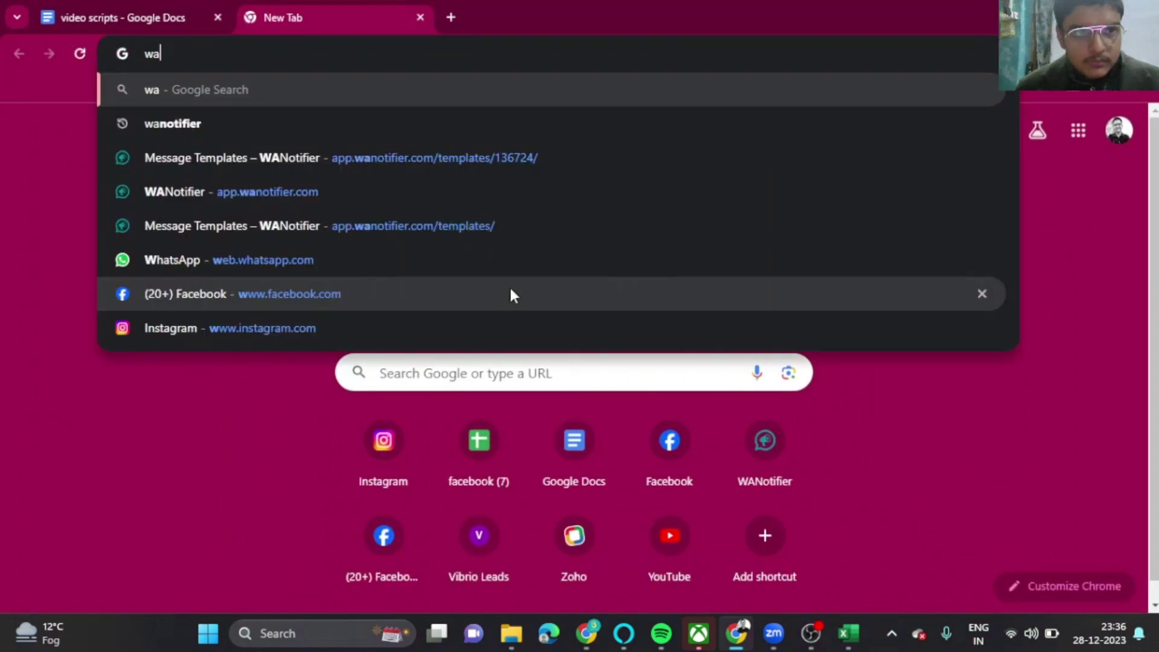
Search Google for "whatsapp business api" in another new tab
left_click(450, 17)
type("whatsapp")
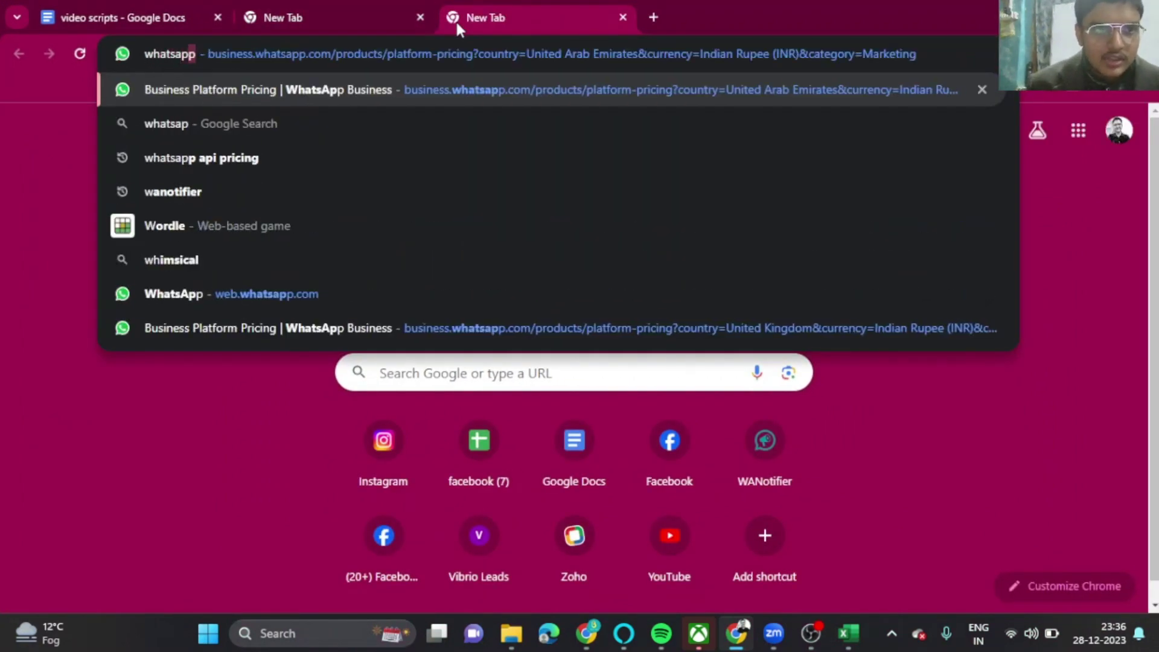
key("BackSpace")
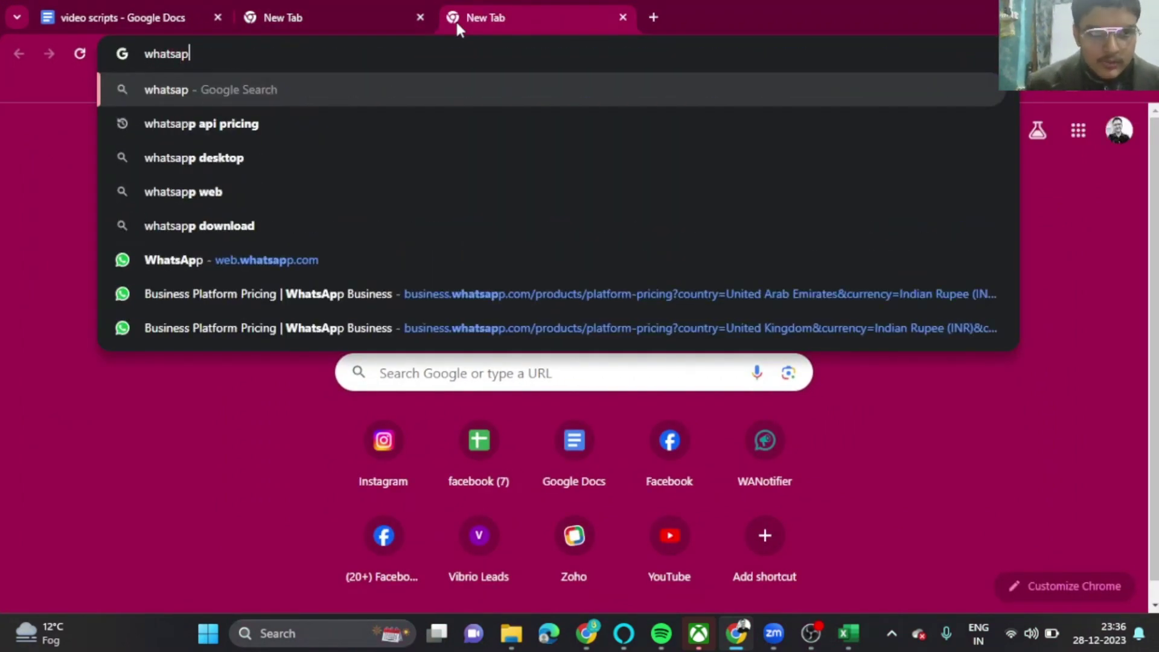
type("p")
type(" business api")
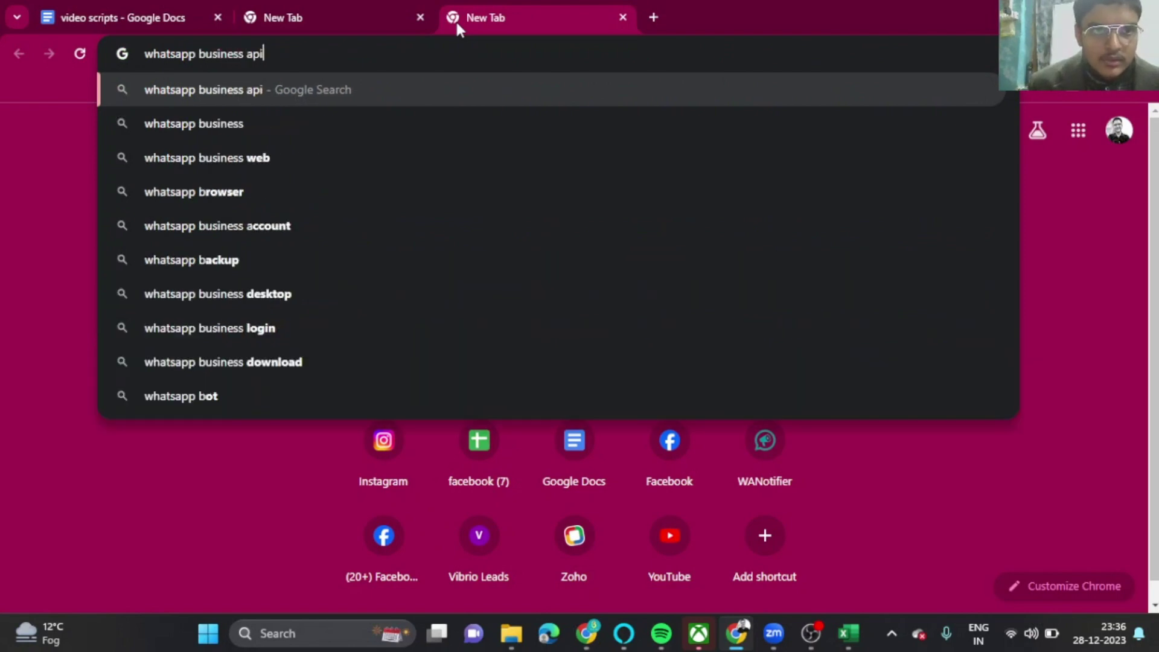
key("Return")
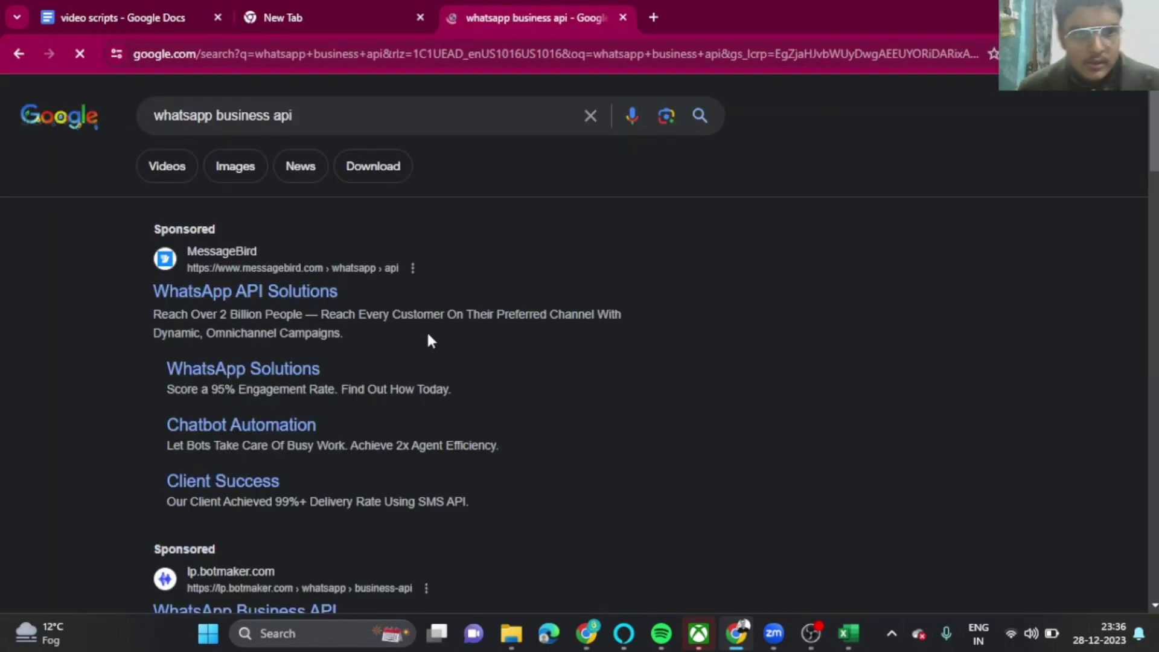
Look through the search results and open WhatsApp Business's Business Platform page
scroll(426, 331, "down", 4)
scroll(414, 336, "up", 4)
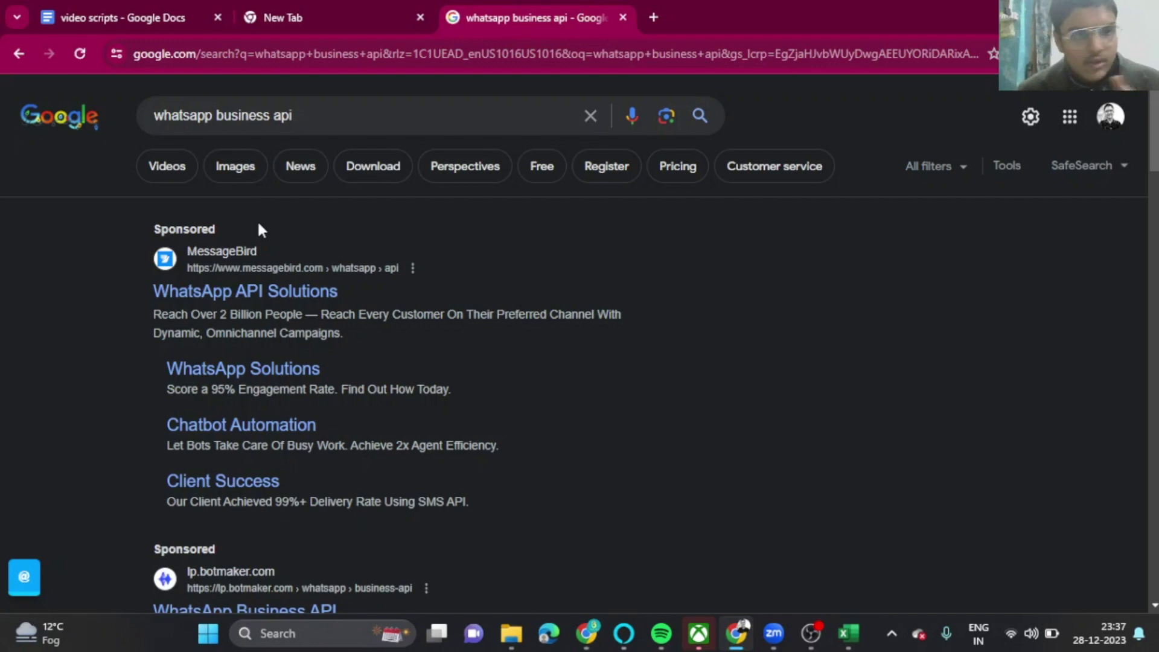
scroll(257, 219, "down", 4)
scroll(258, 408, "down", 3)
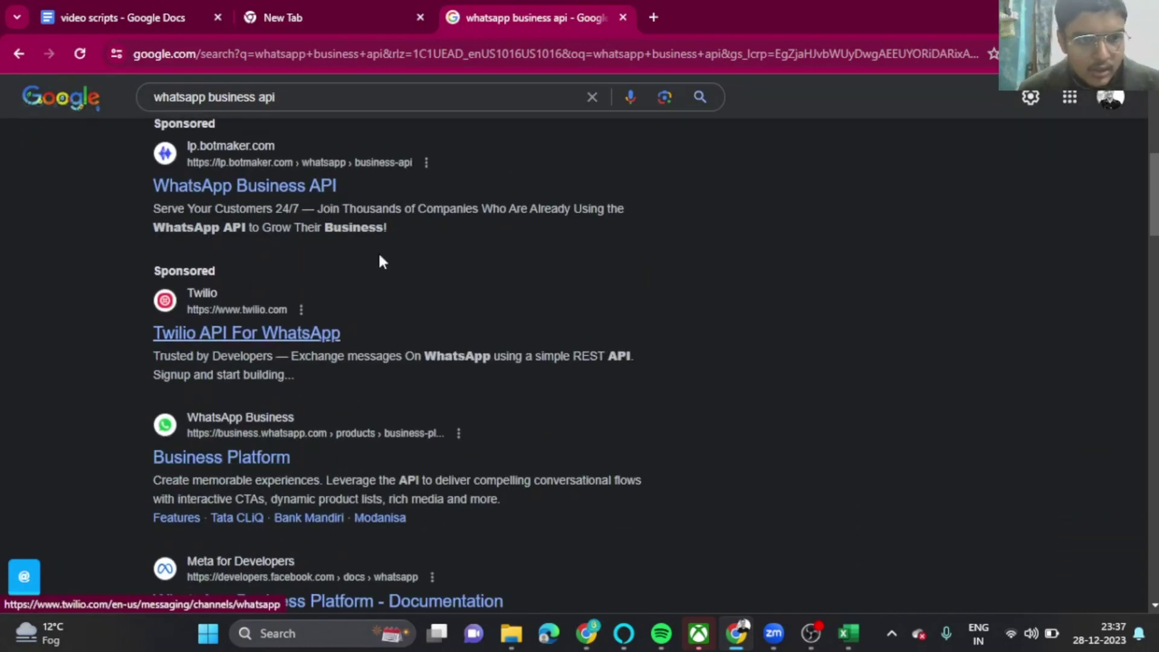
scroll(450, 356, "down", 3)
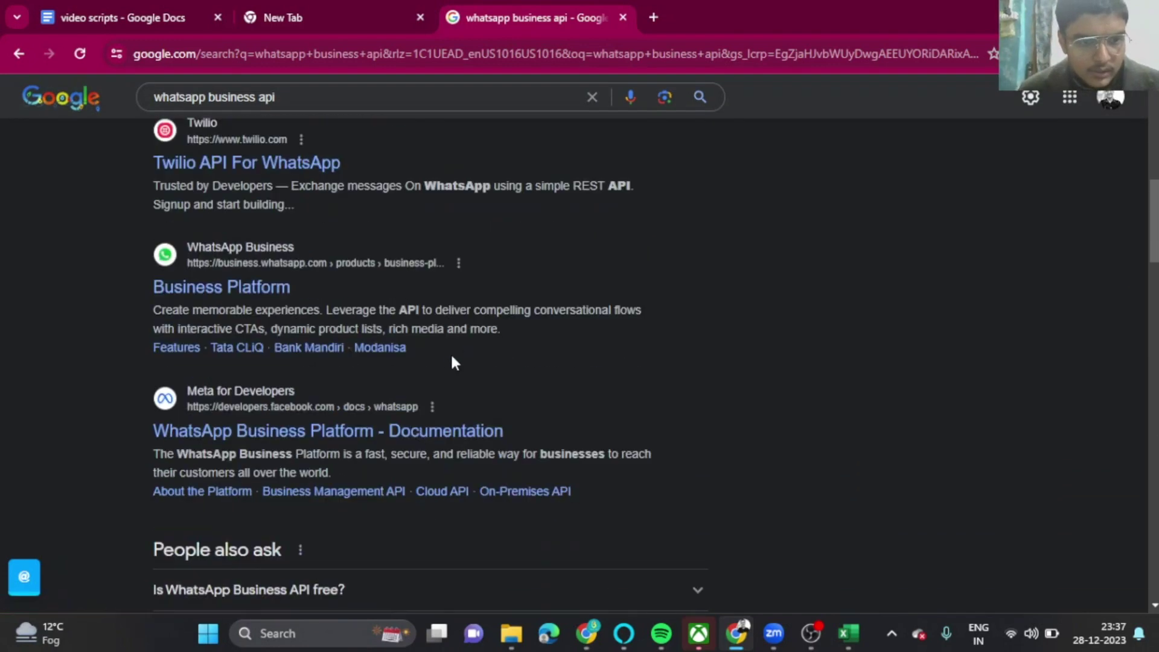
left_click(258, 294)
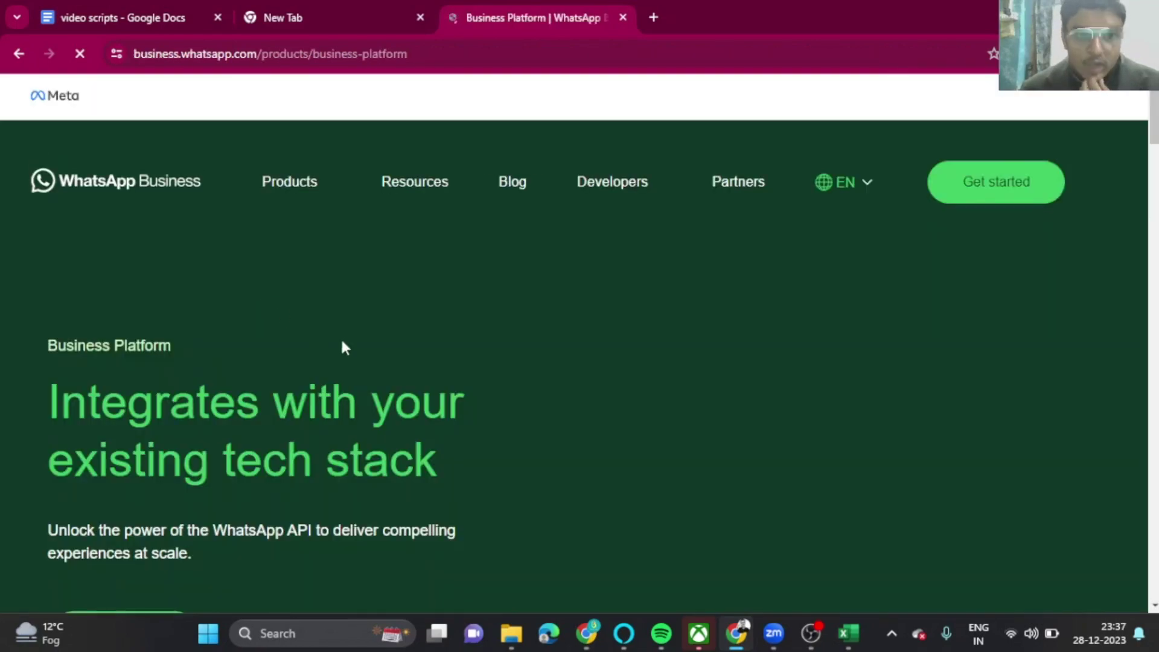
Review the Business Platform page from its introduction down to the footer
scroll(341, 338, "down", 7)
scroll(361, 332, "down", 20)
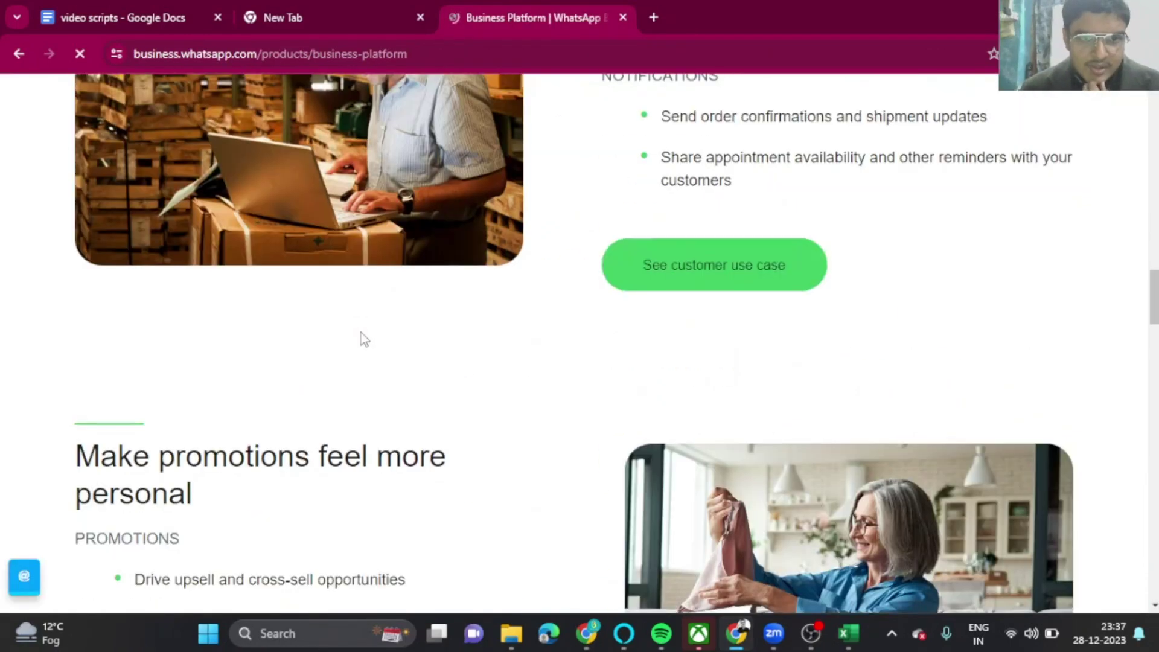
scroll(361, 332, "down", 15)
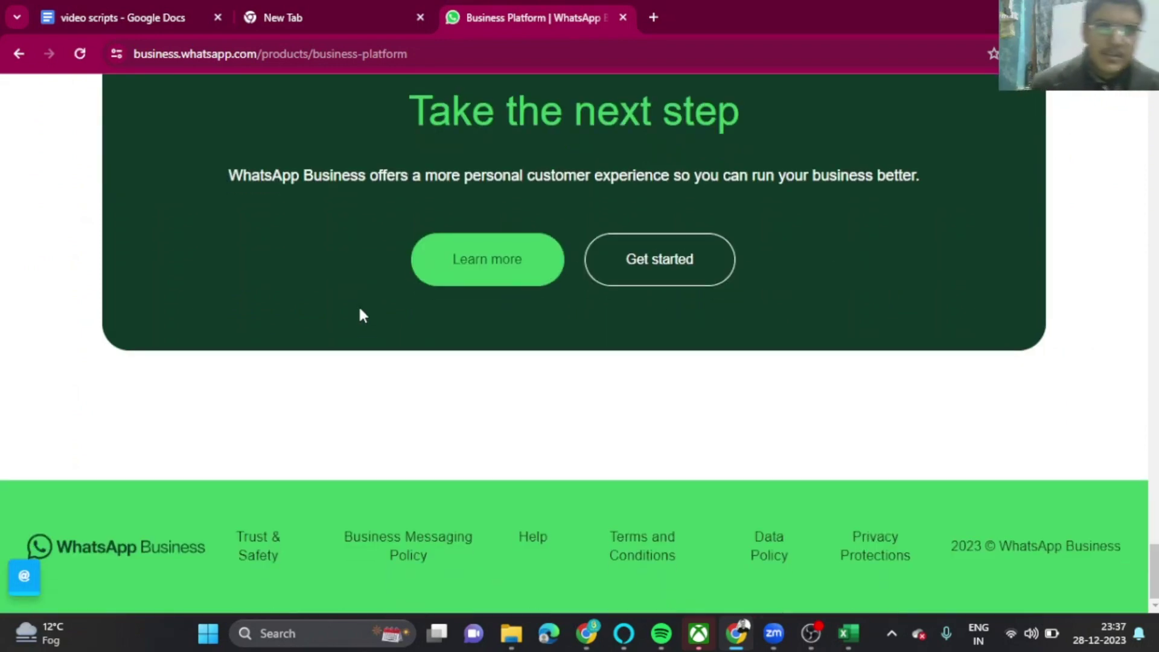
Search Google for "whatsapp api pricing" in the existing blank tab
left_click(290, 8)
type("wa")
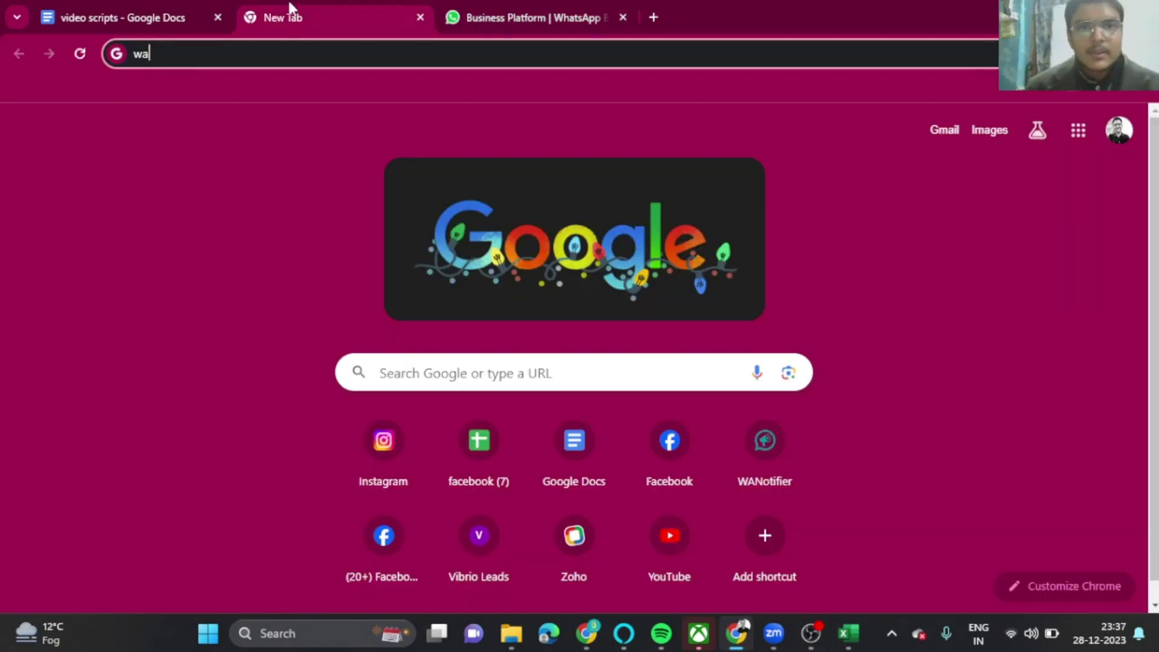
key("BackSpace")
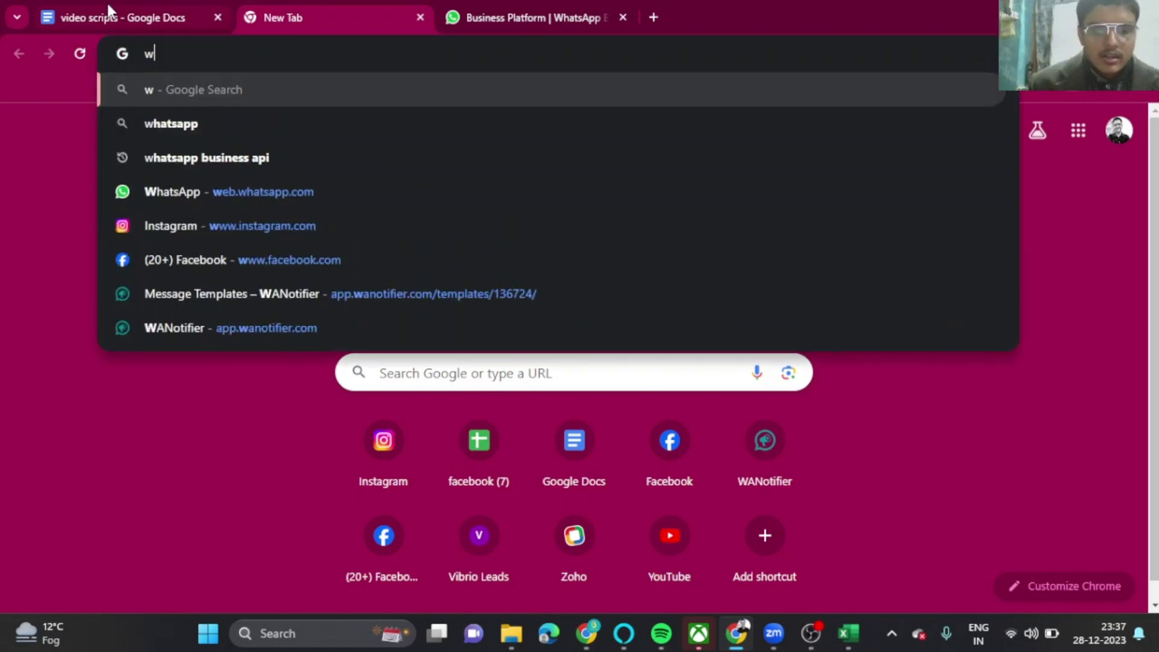
type("has")
key("BackSpace")
type("ts")
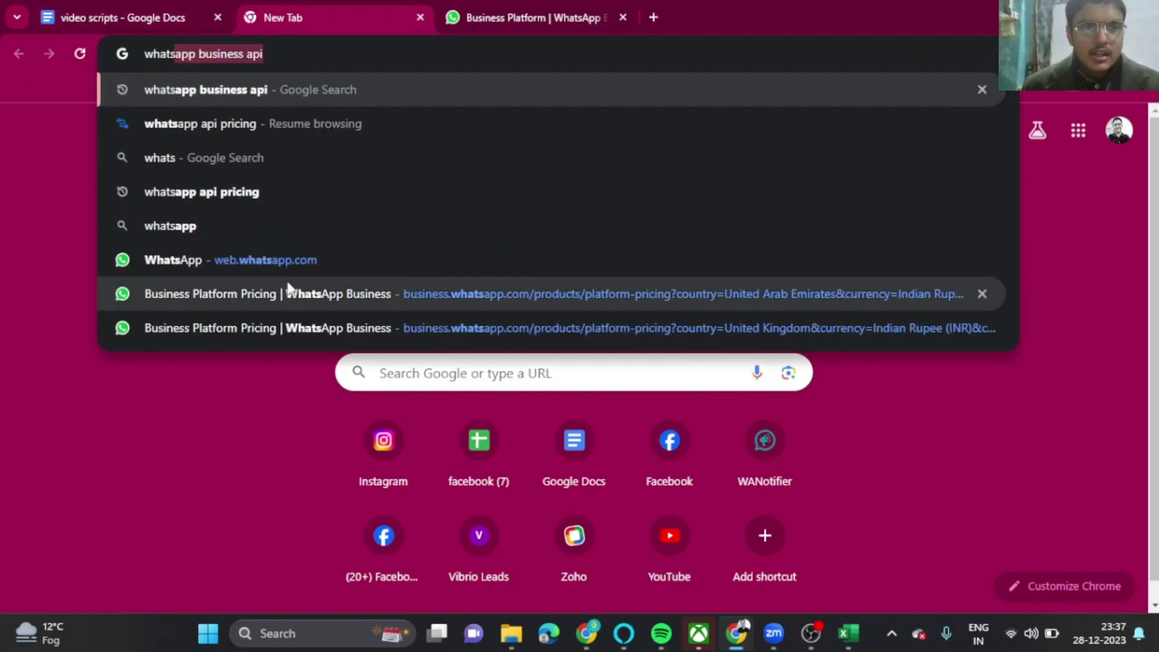
left_click(263, 189)
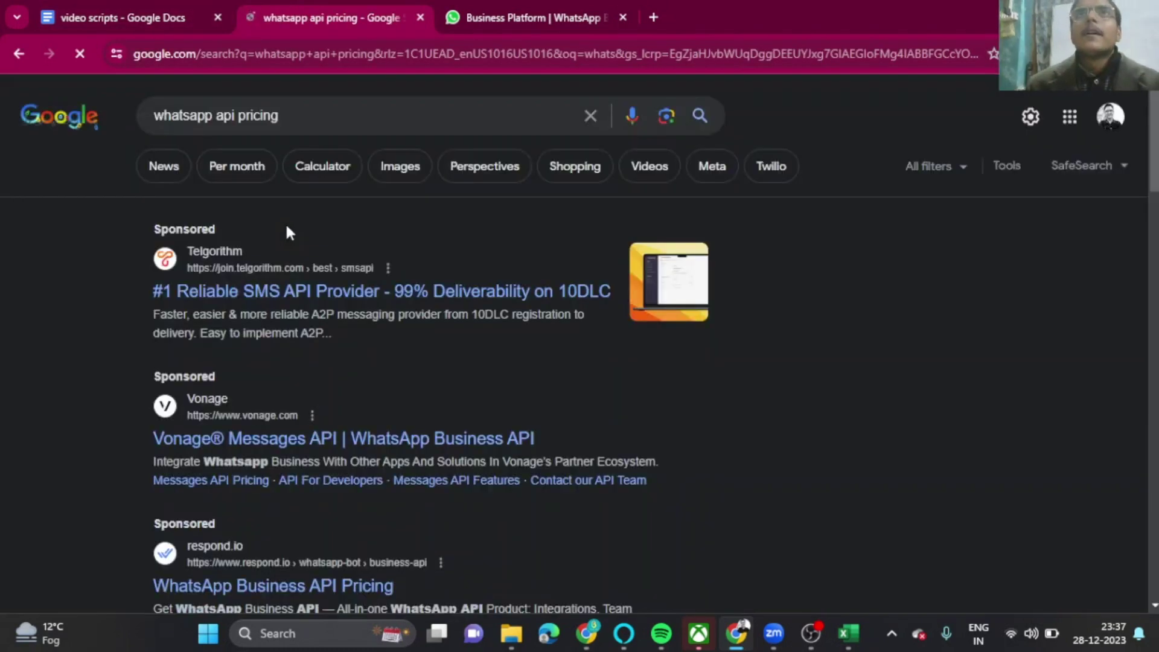
Open the Business Platform Pricing result from WhatsApp Business and go to its Conversation rates section
scroll(297, 367, "down", 10)
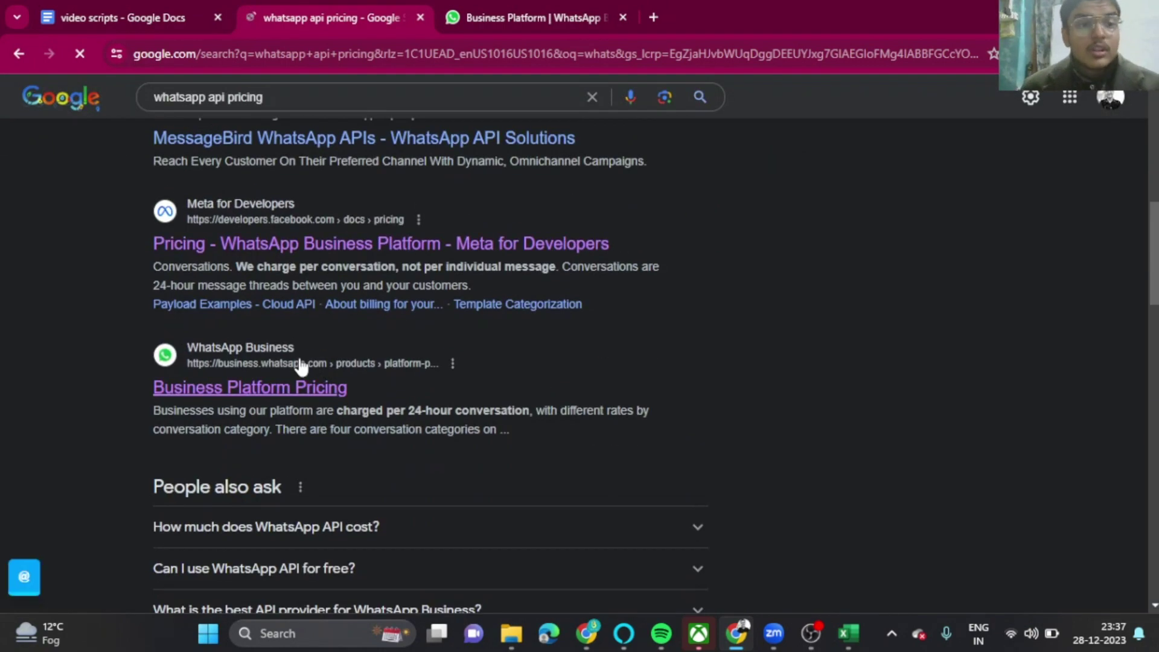
left_click(308, 389)
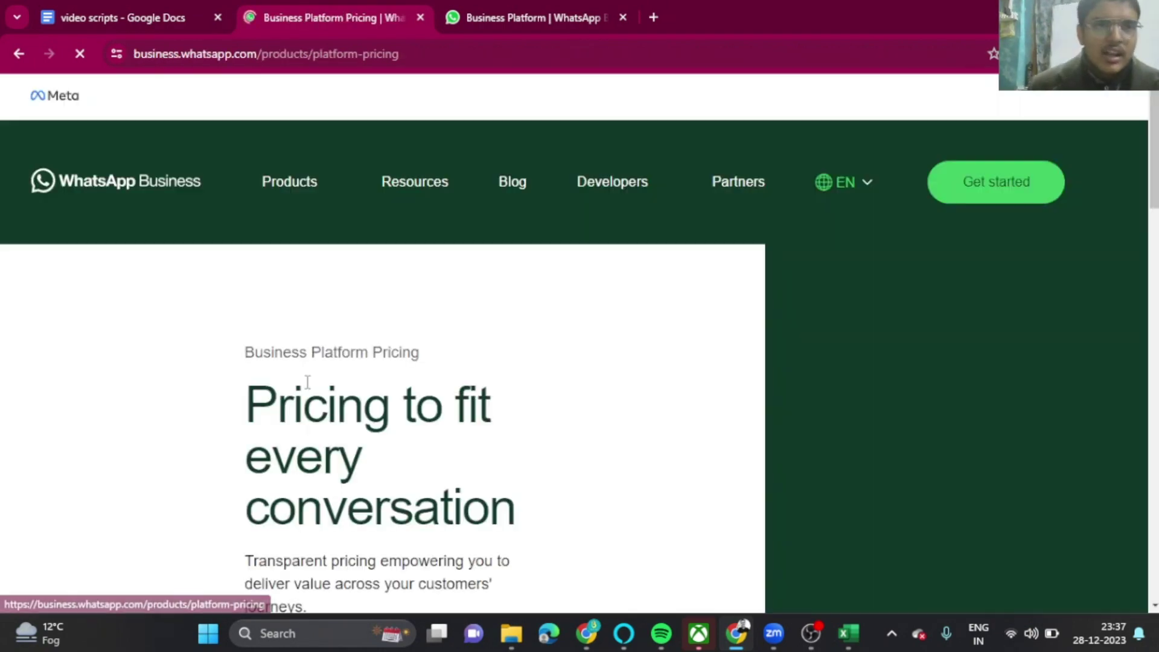
scroll(447, 329, "down", 15)
scroll(441, 338, "down", 8)
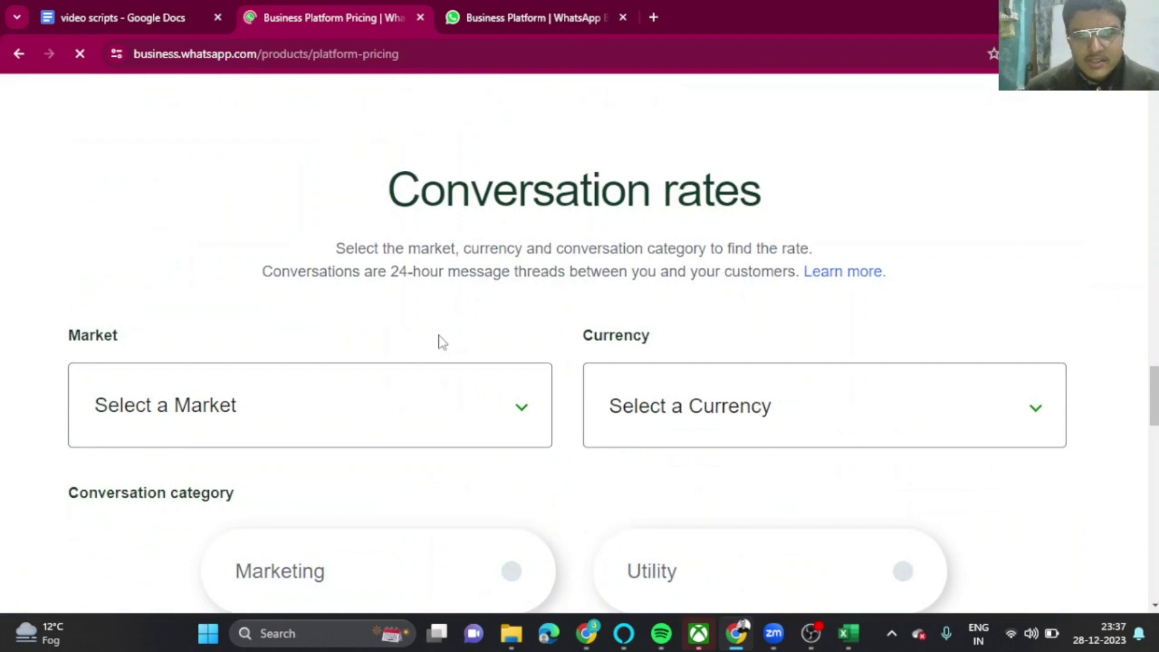
Set the conversation rate lookup to the United Kingdom market, Dollars (USD) currency and Marketing category
left_click(389, 241)
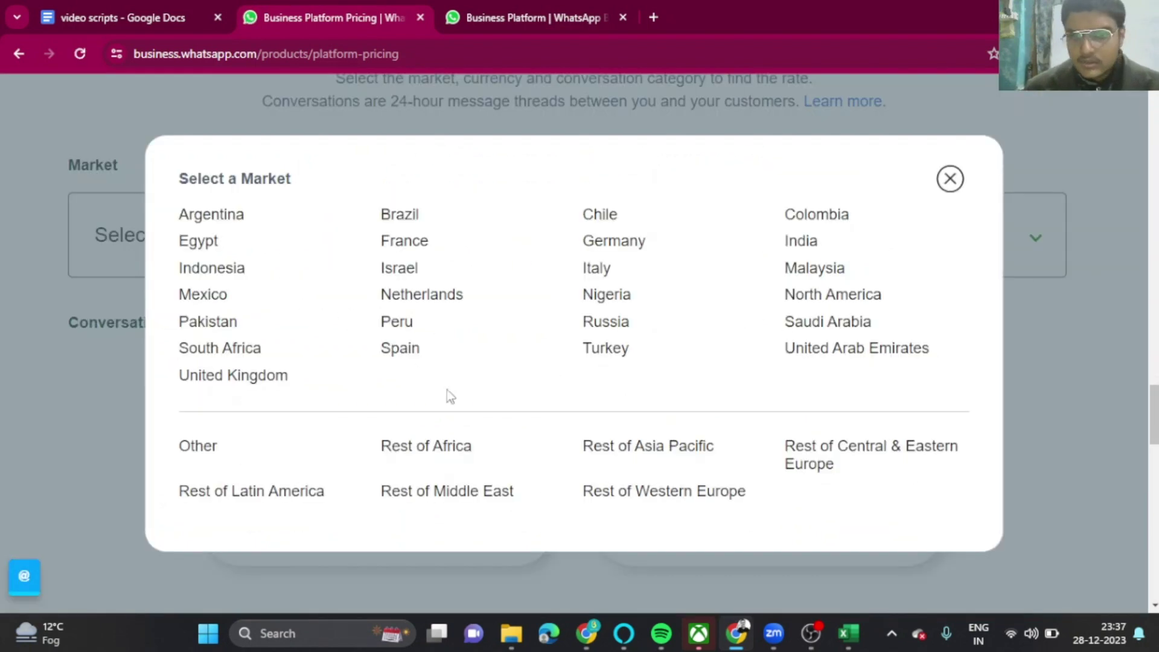
left_click(289, 376)
left_click(706, 257)
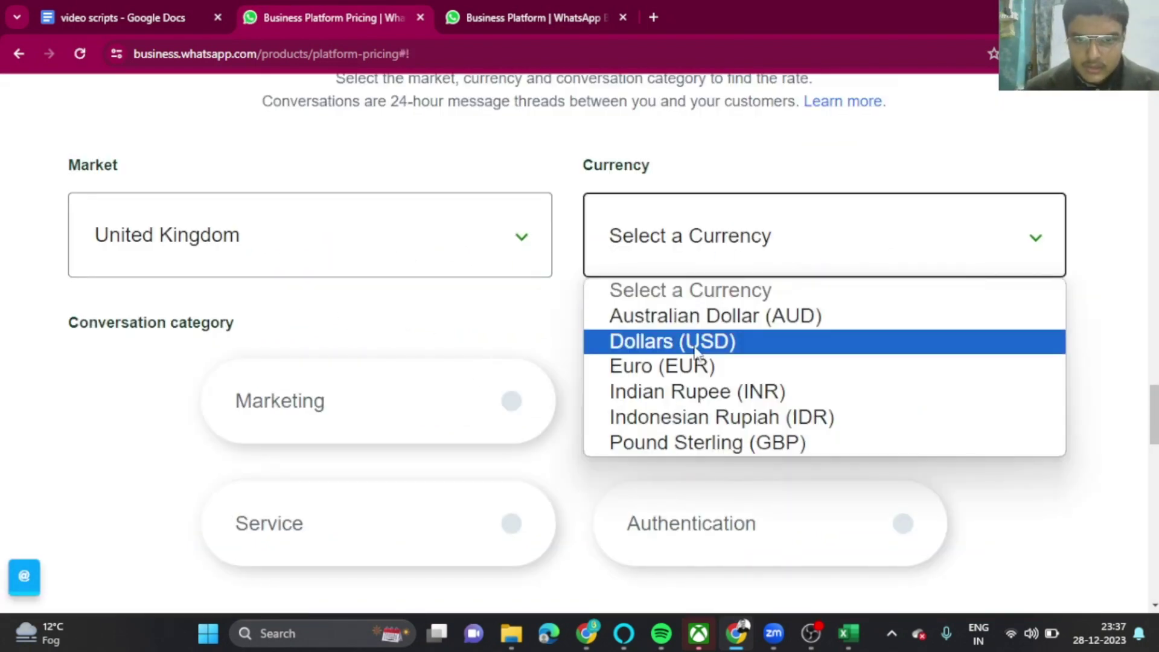
left_click(696, 344)
scroll(530, 254, "down", 1)
left_click(531, 280)
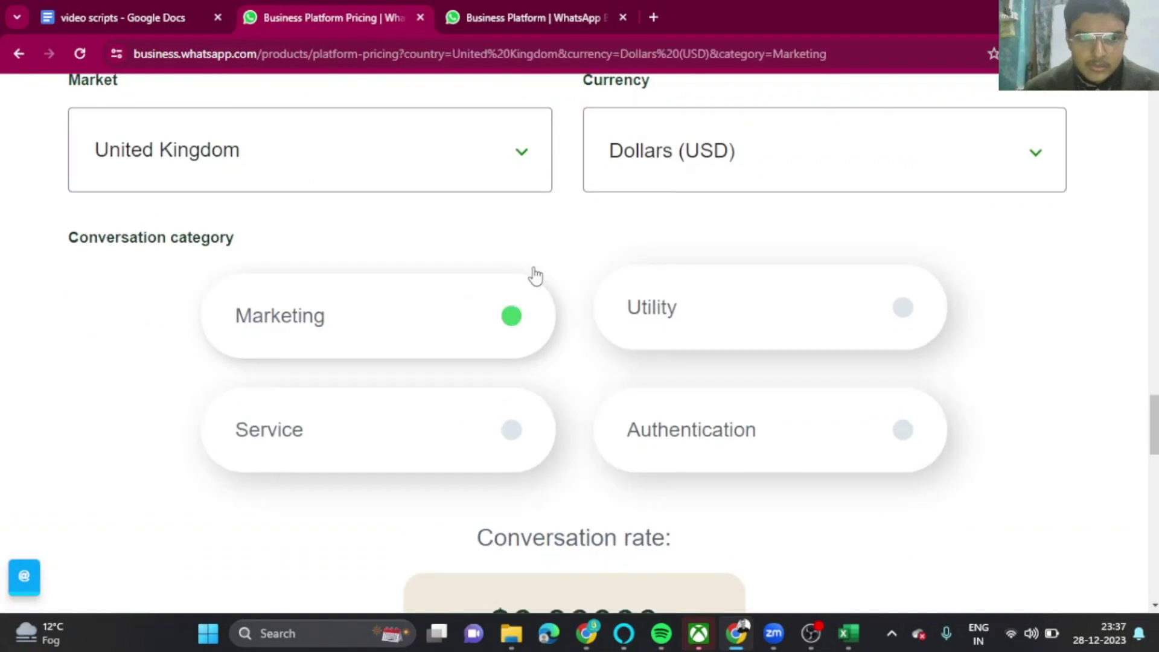
Check the conversation rate for the chosen market, currency and category
scroll(632, 464, "down", 3)
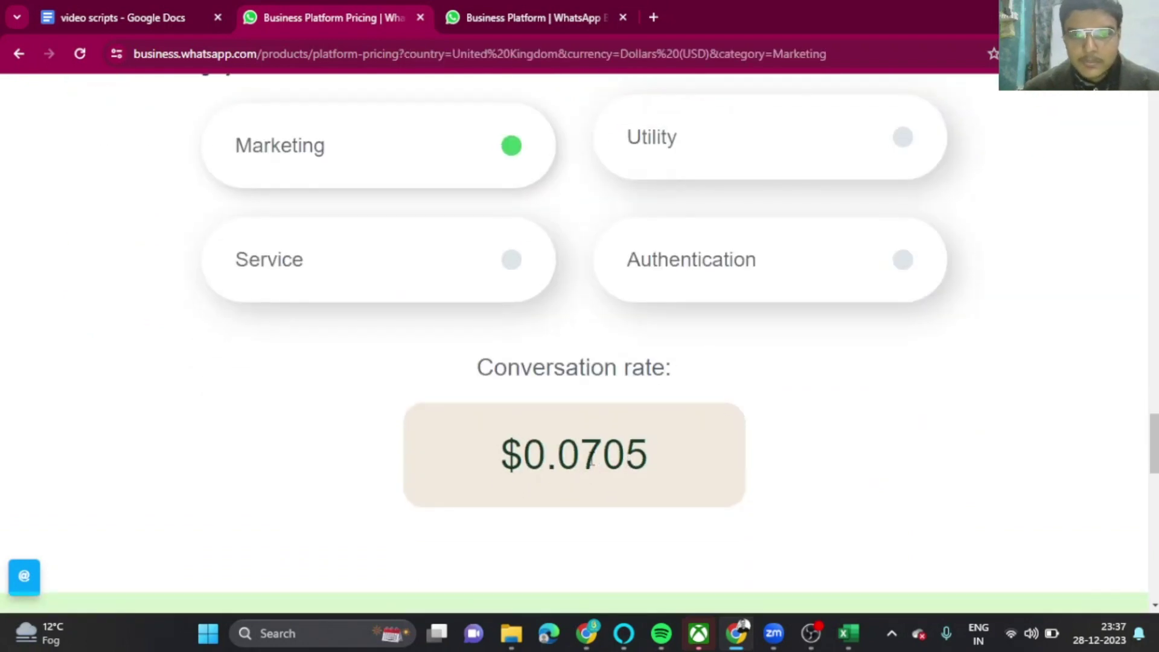
scroll(684, 520, "up", 5)
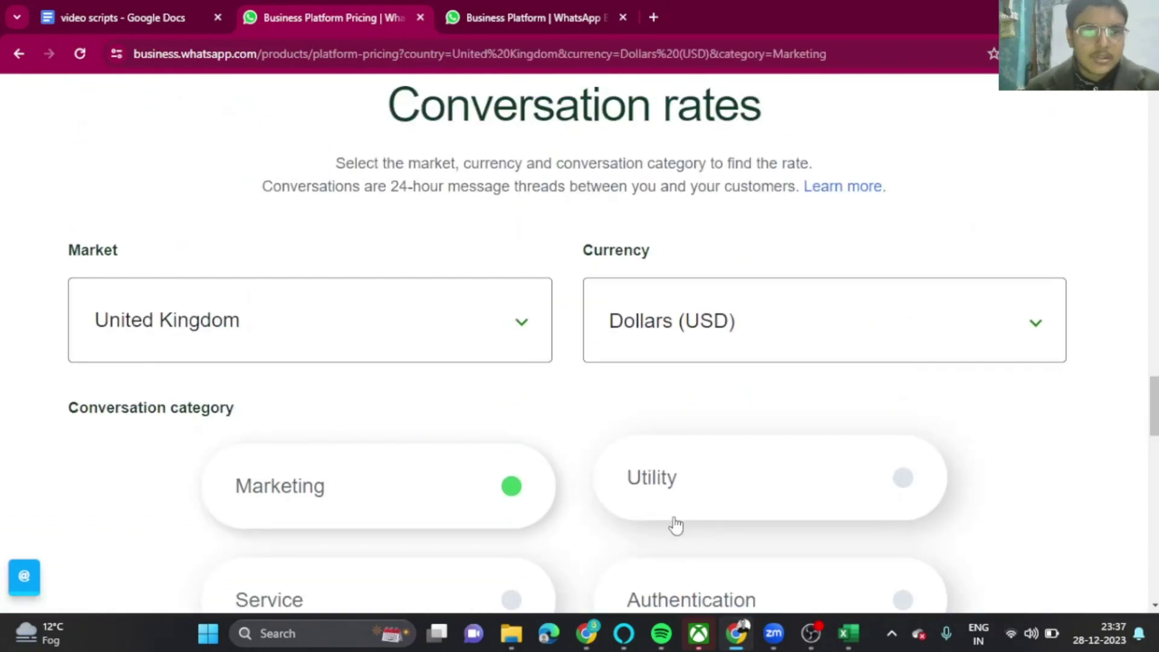
scroll(661, 501, "down", 5)
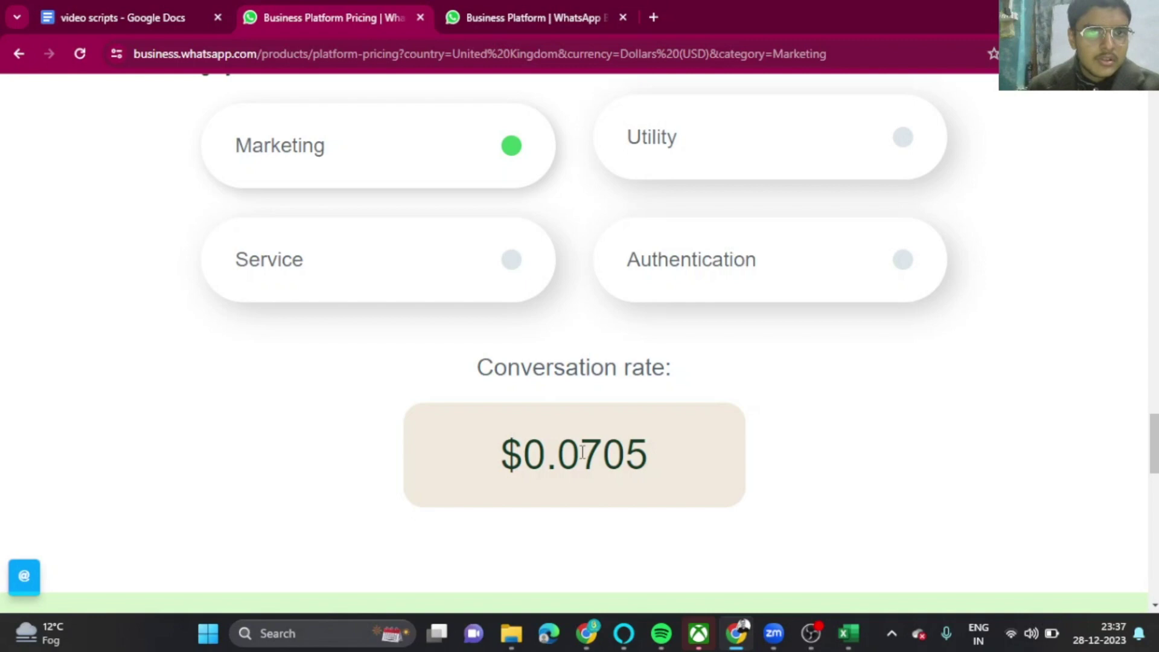
scroll(581, 454, "down", 2)
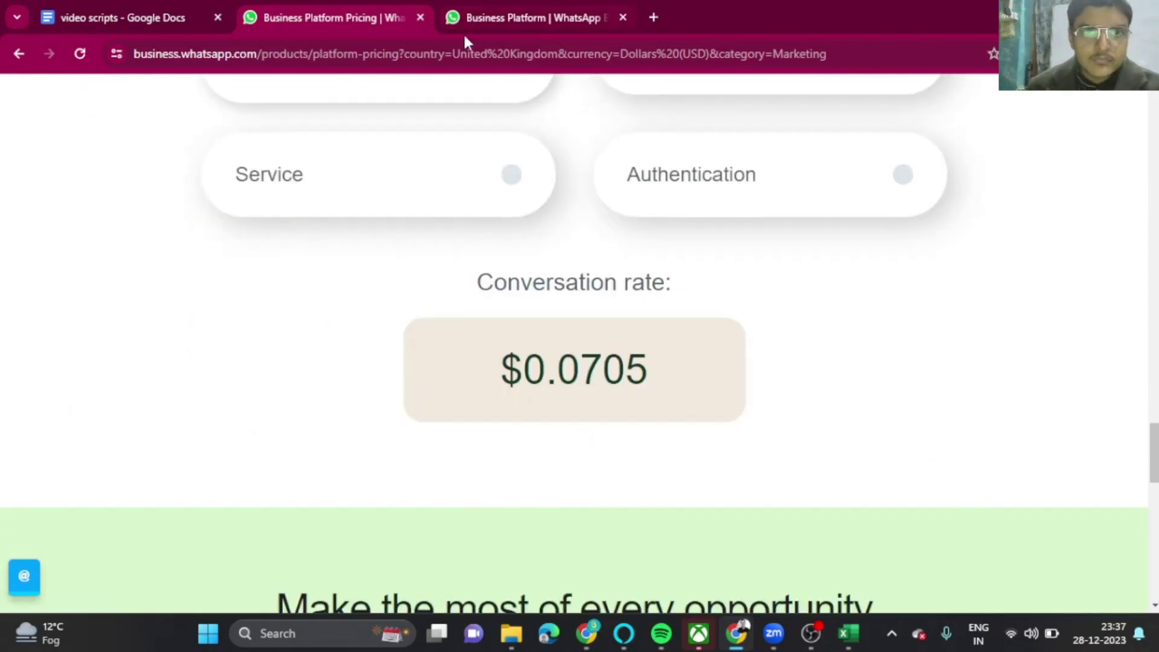
left_click(477, 7)
left_click(368, 8)
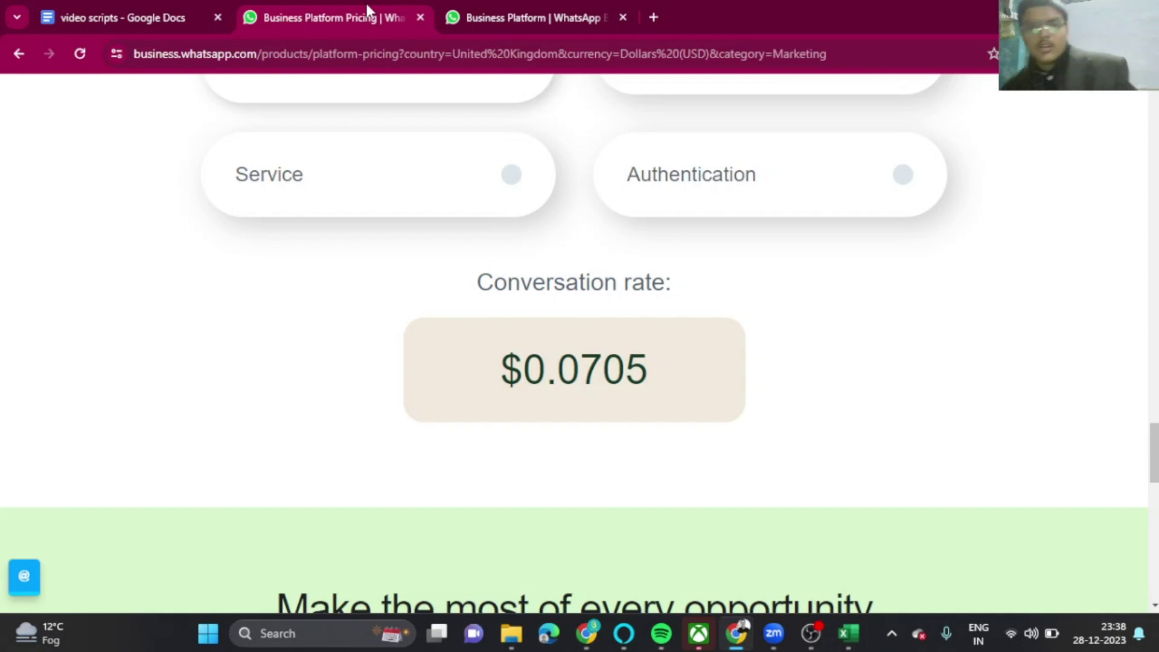
Look over the list of markets available for conversation rates and close it without choosing another one
scroll(649, 396, "up", 5)
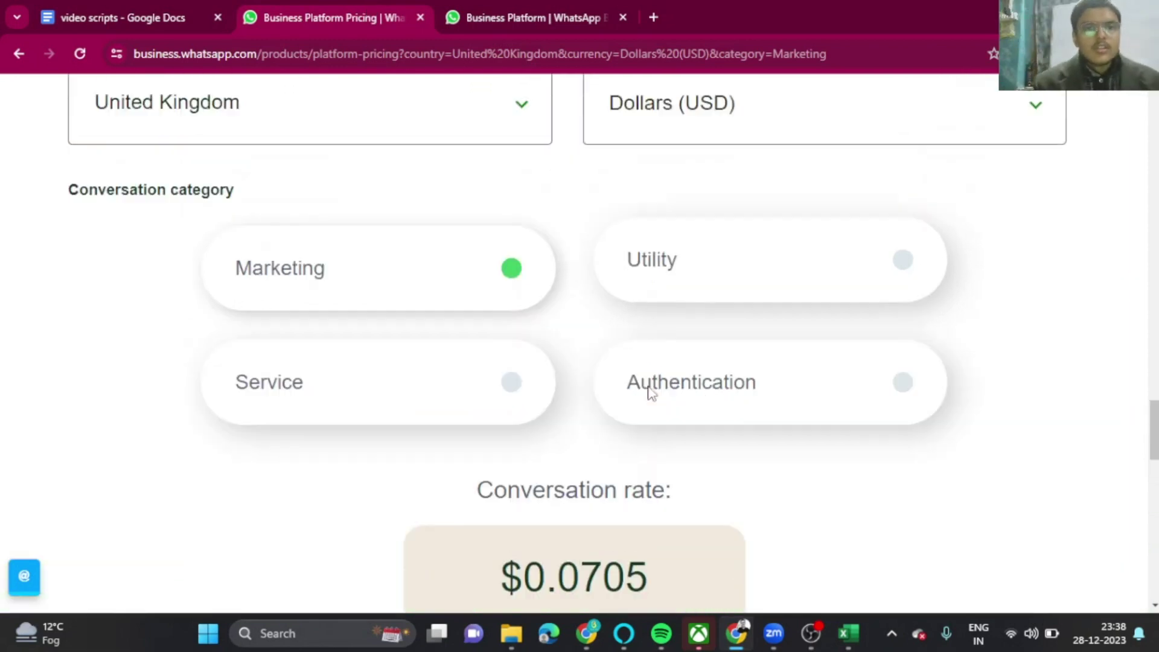
left_click(466, 242)
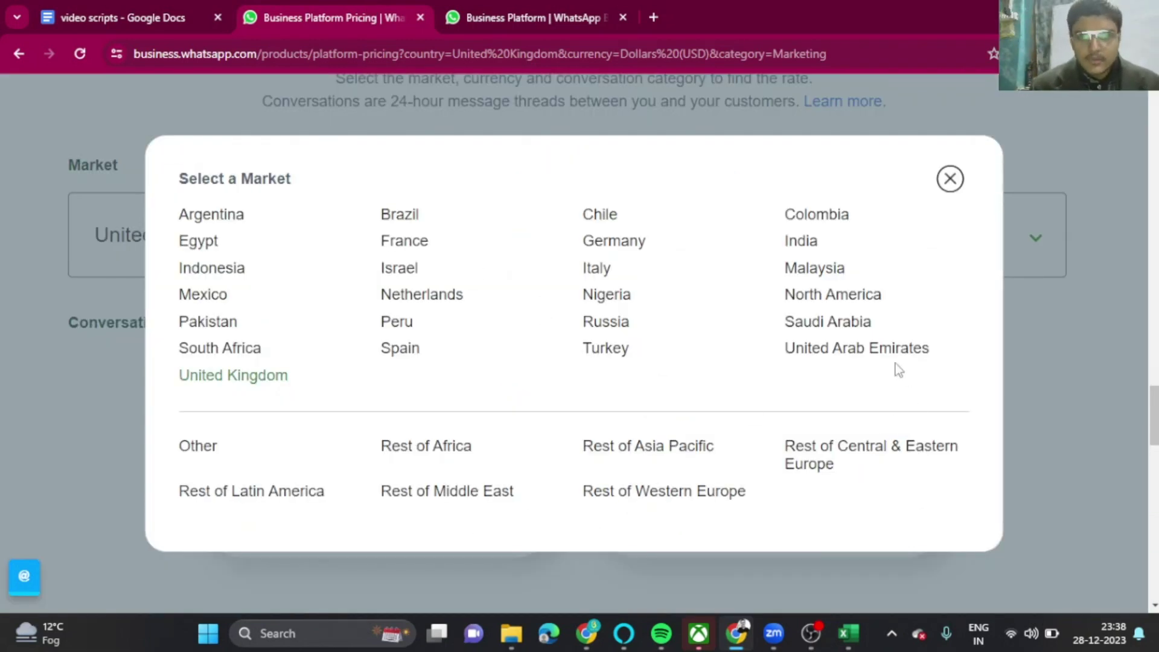
left_click(1042, 384)
left_click(567, 7)
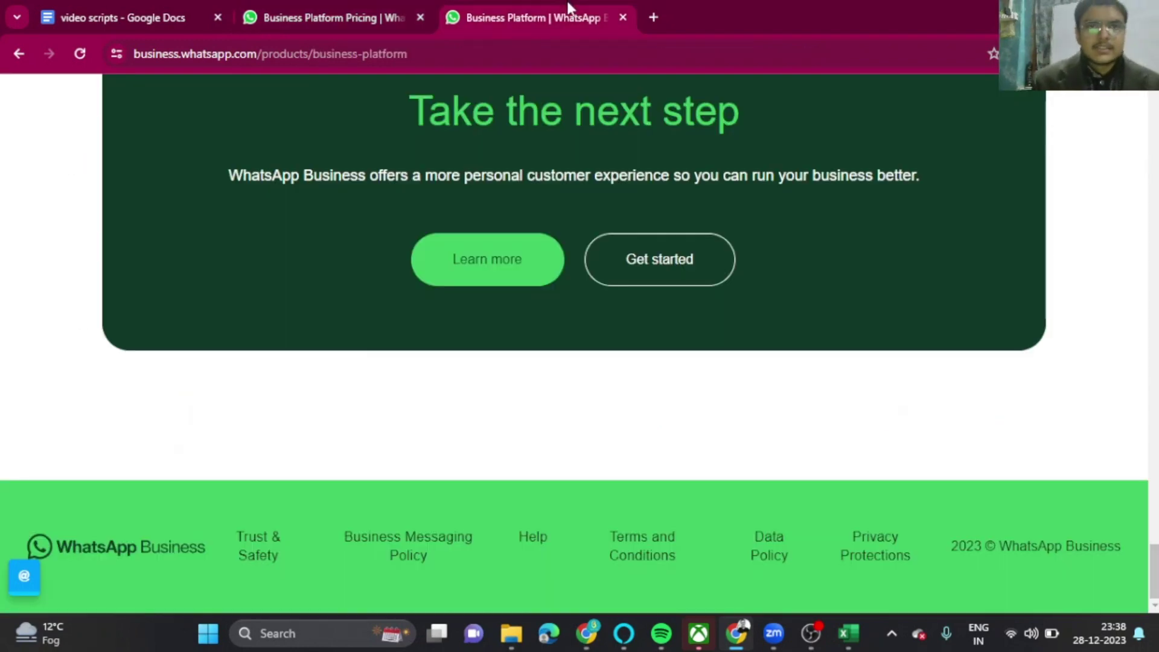
left_click(376, 8)
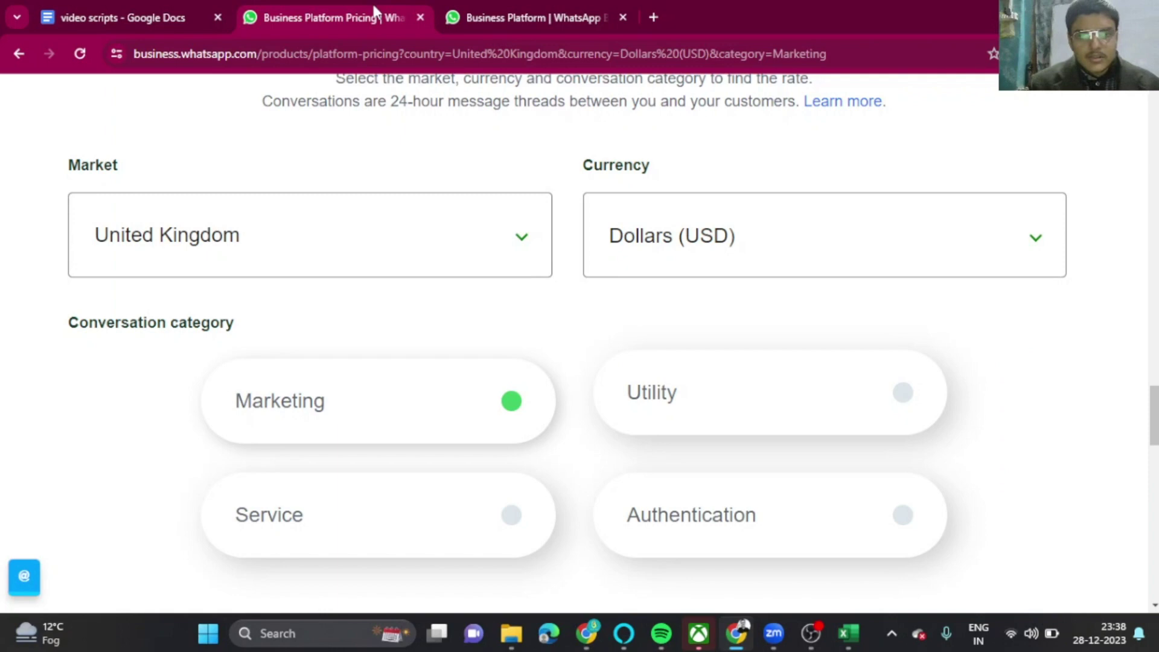
Search for "wa notifier" in a new tab and open the WANotifier website
key("ctrl+t")
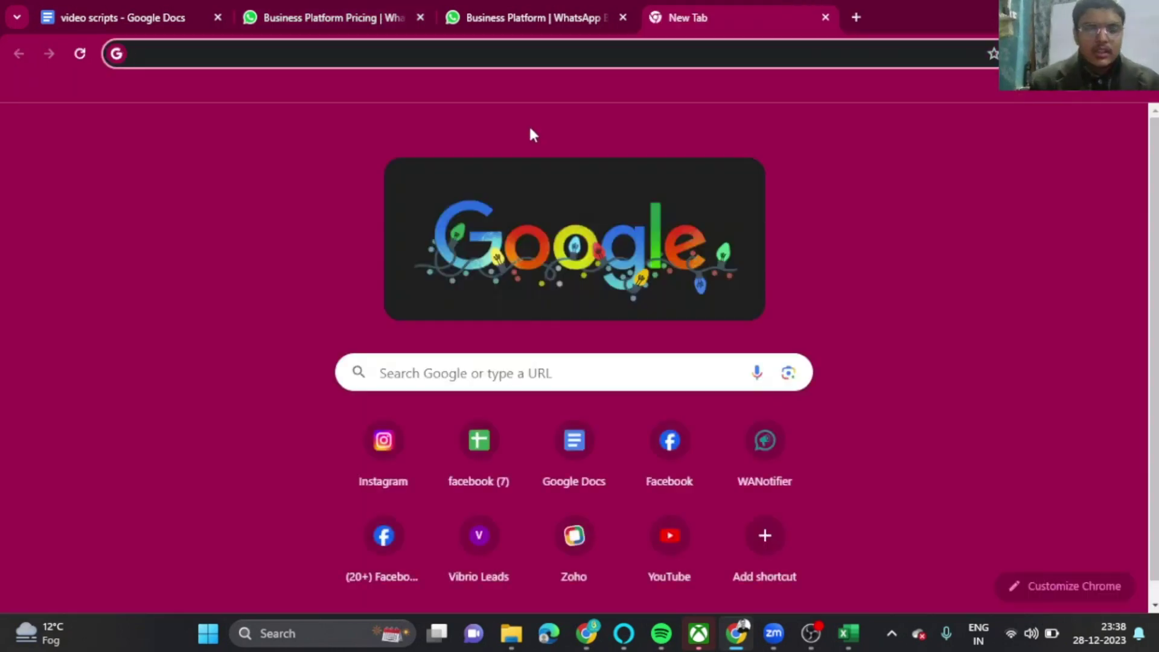
type("wa notifier")
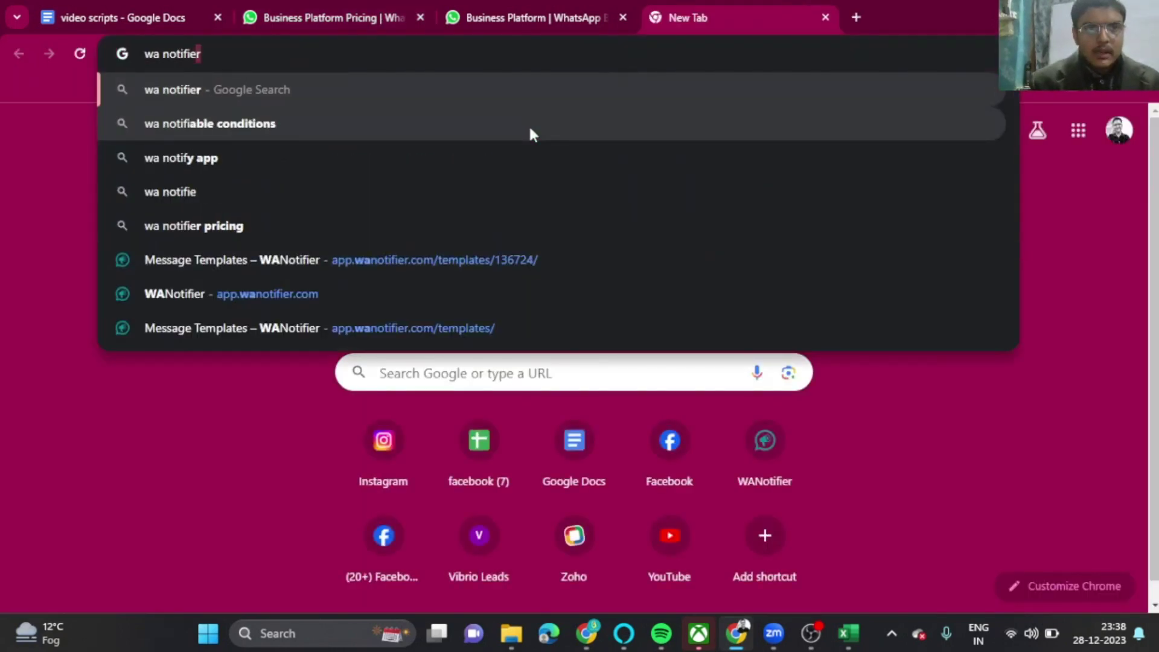
key("Return")
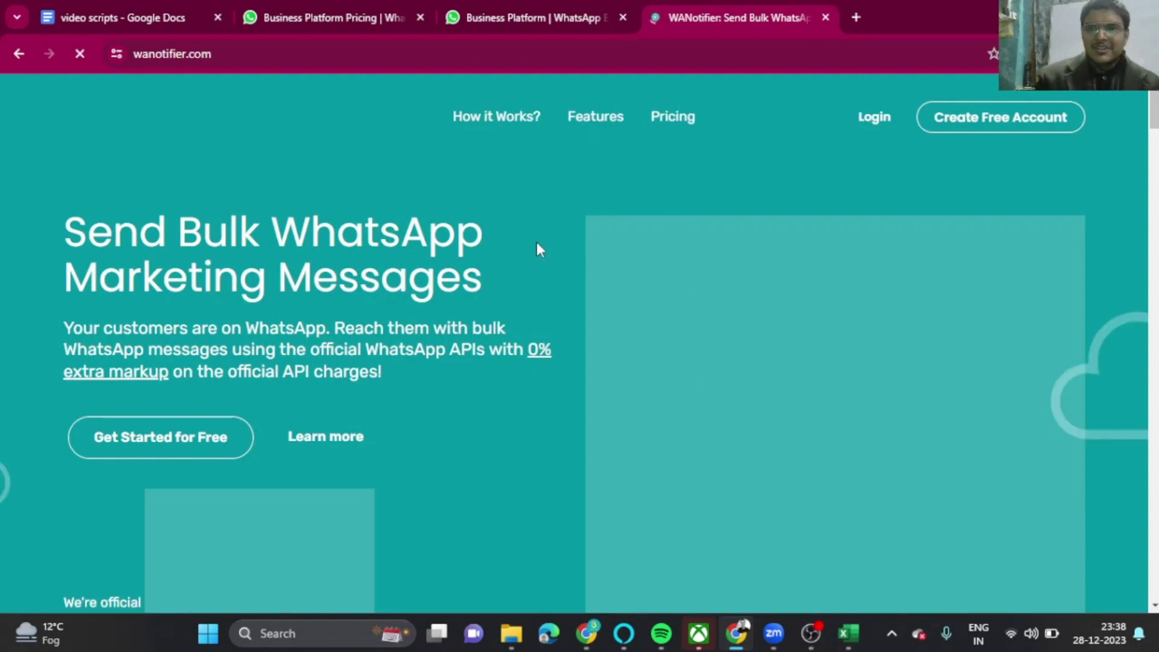
Review the WANotifier home page down to its footer, closing the support chat on the way
scroll(539, 251, "down", 15)
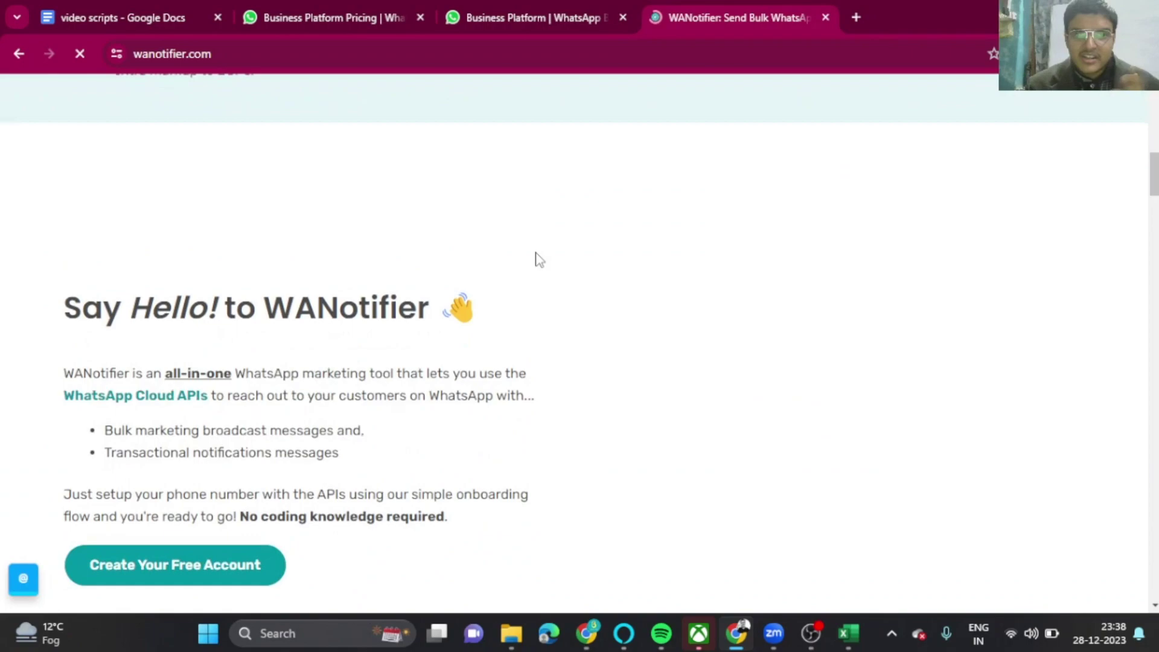
scroll(537, 260, "down", 10)
scroll(537, 260, "down", 10)
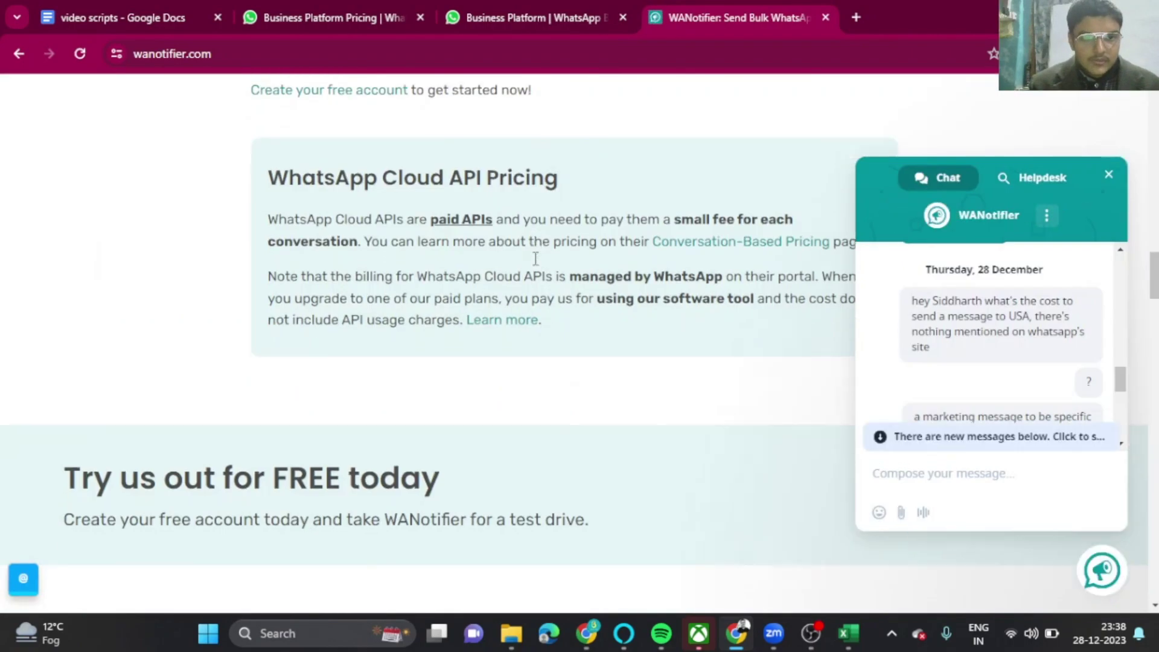
left_click(1108, 173)
scroll(658, 222, "down", 20)
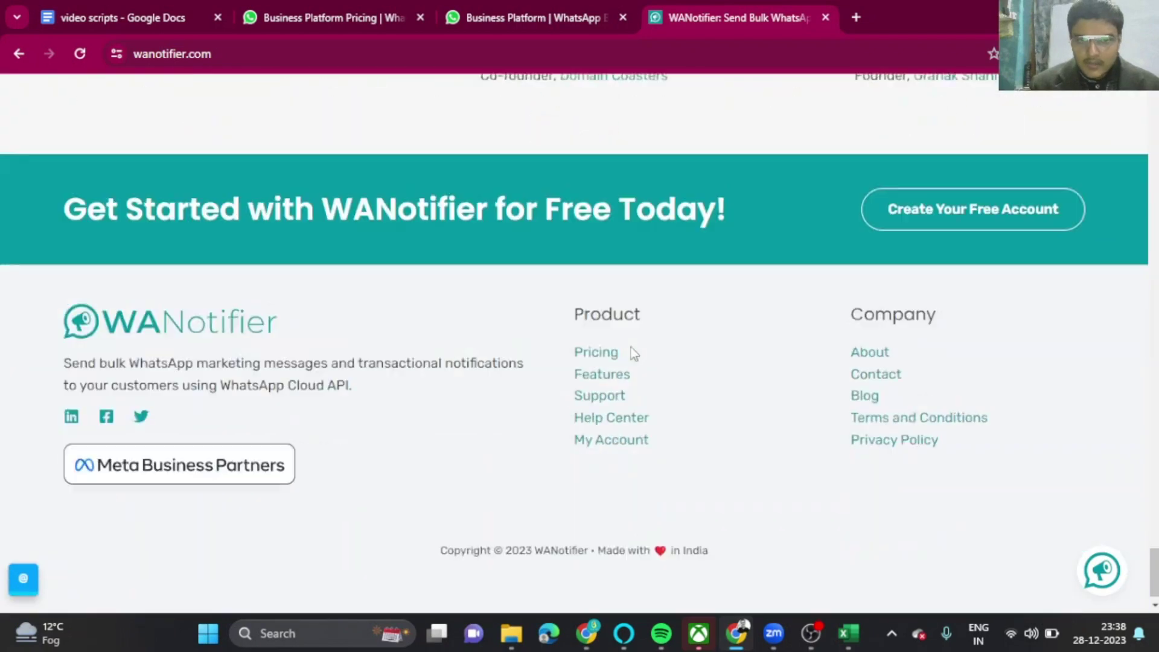
Open WANotifier's pricing page and examine the monthly plan charges and API charges
left_click(606, 342)
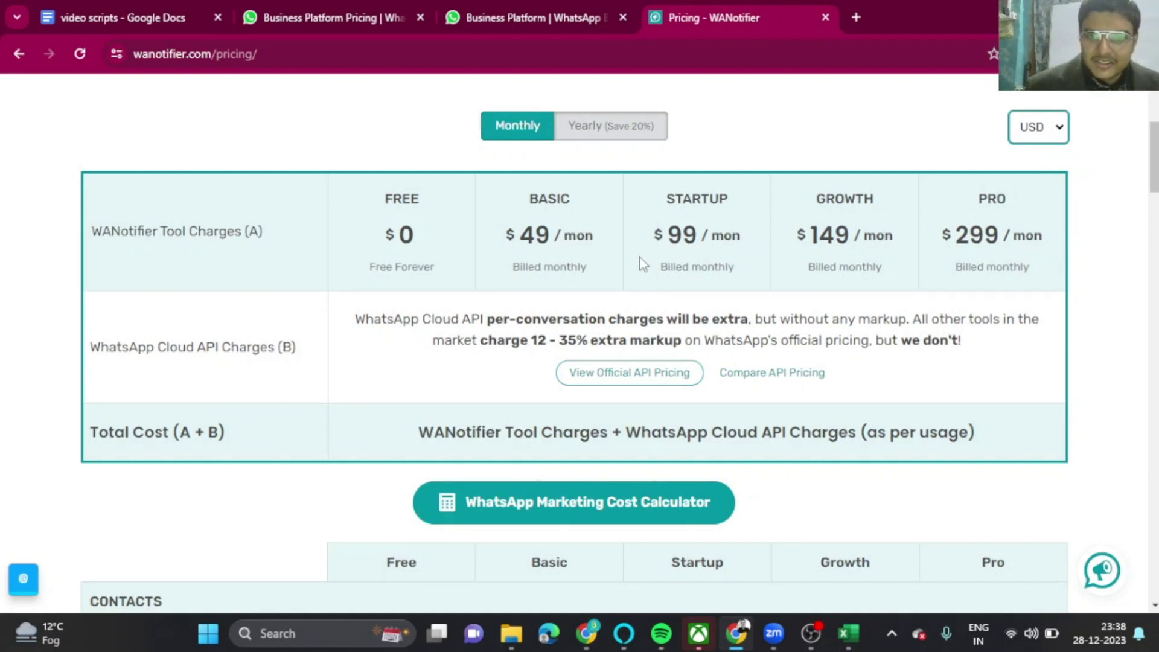
scroll(604, 338, "down", 3)
scroll(601, 363, "up", 7)
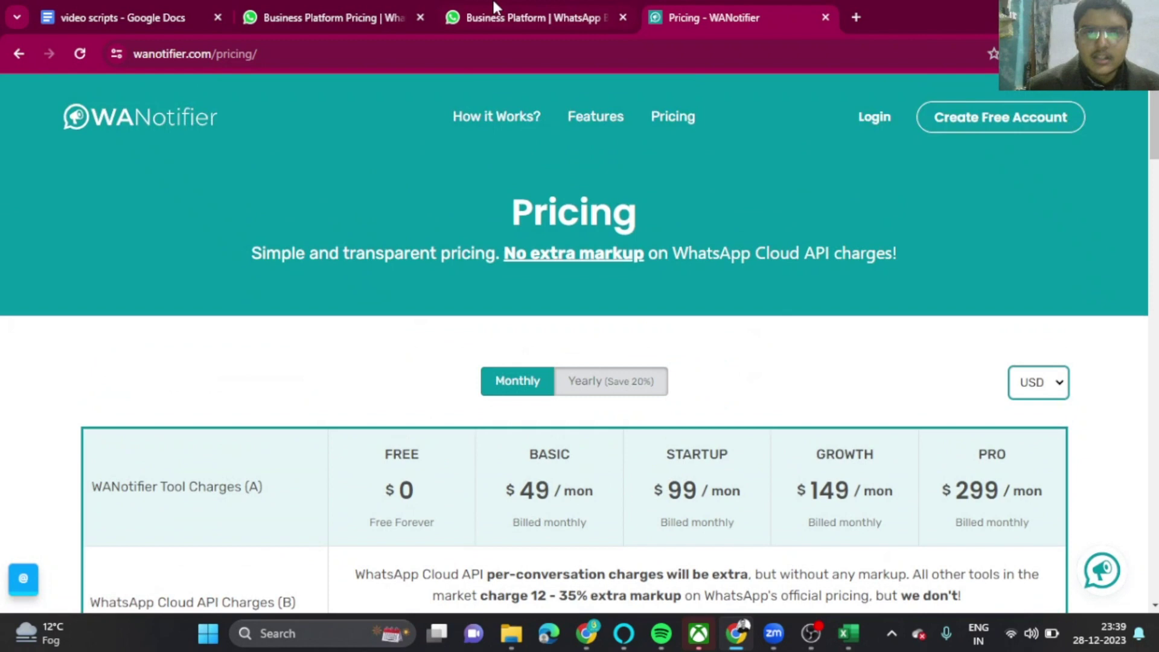
Return from the pricing page to the WANotifier home page
left_click(494, 8)
left_click(667, 12)
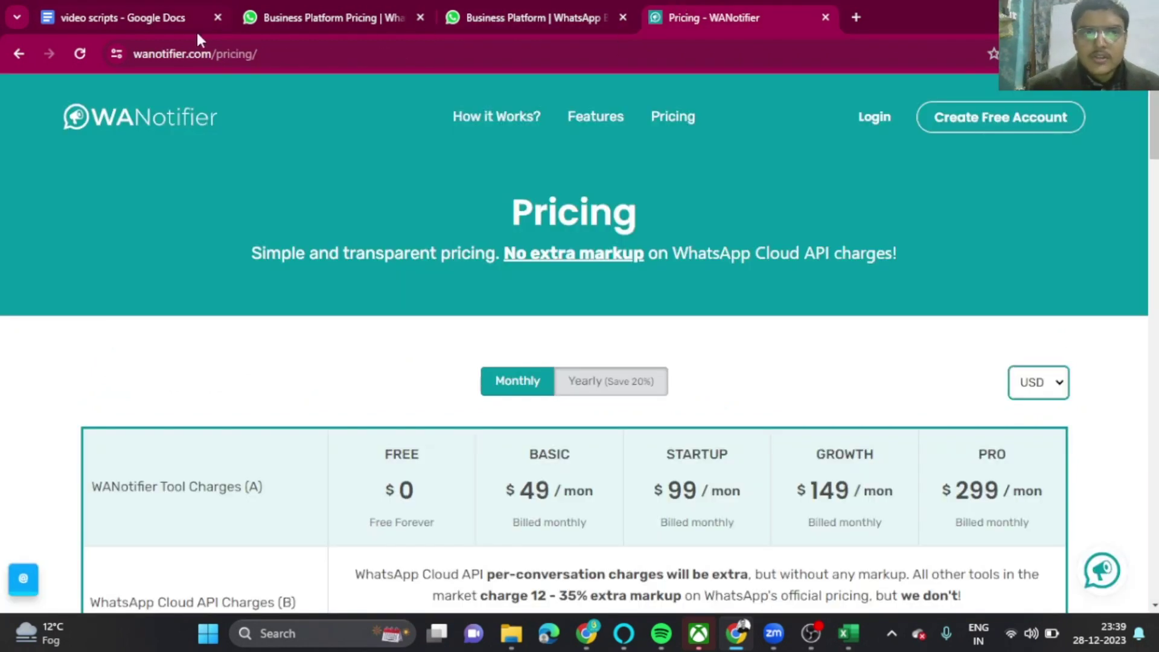
left_click(133, 131)
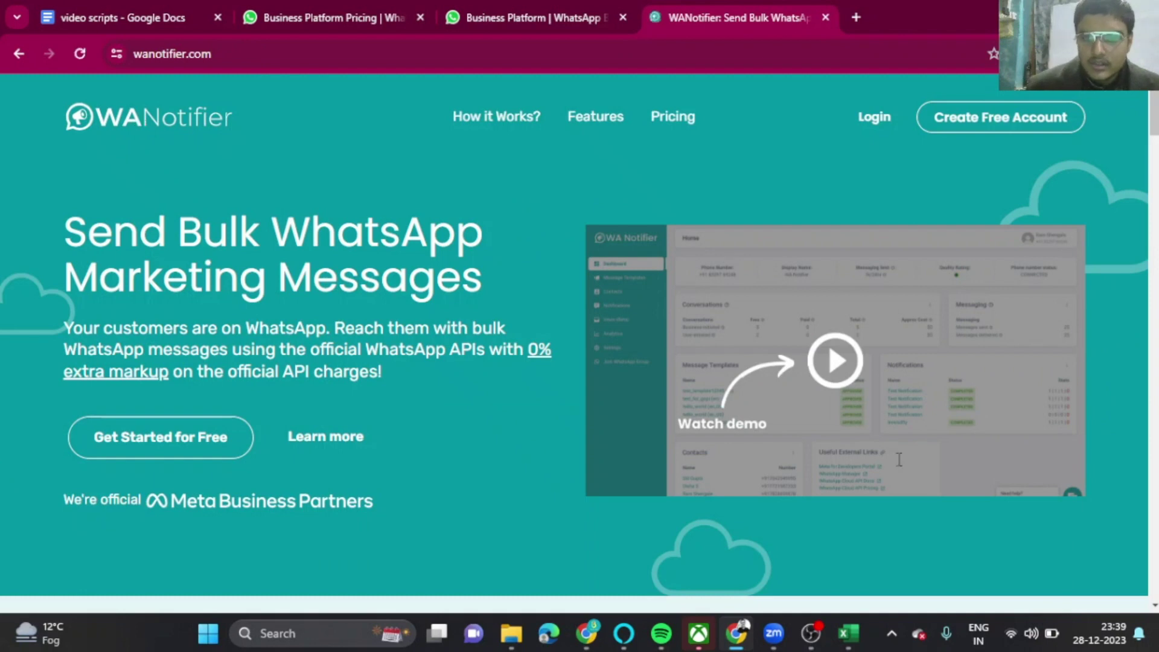
left_click(852, 360)
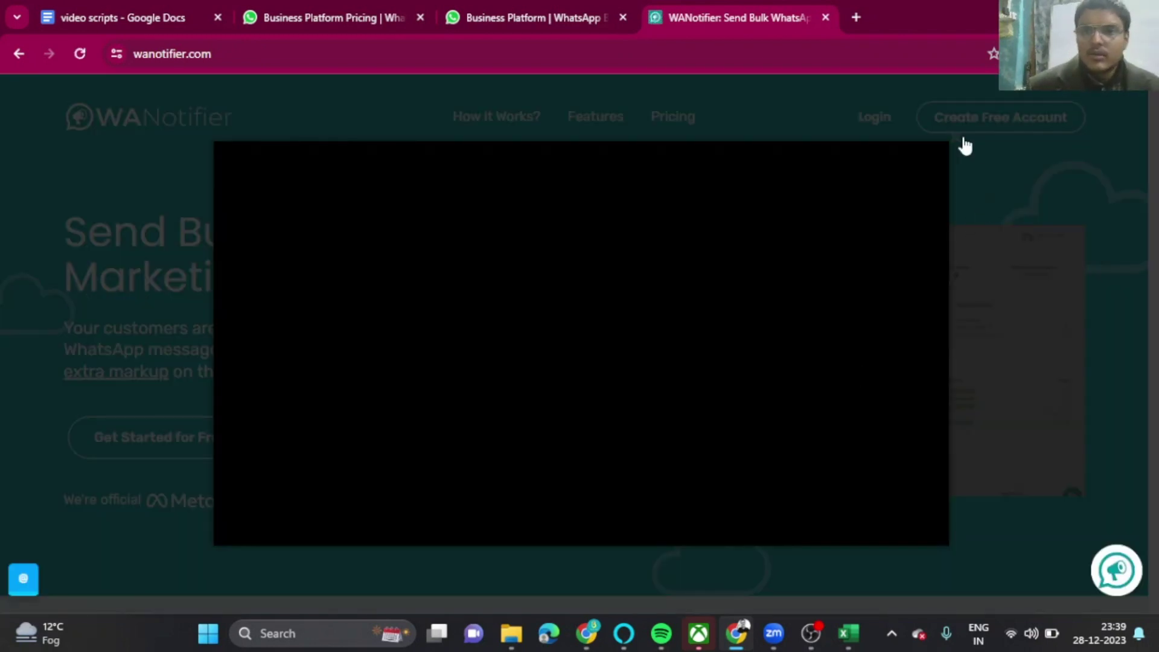
left_click(956, 140)
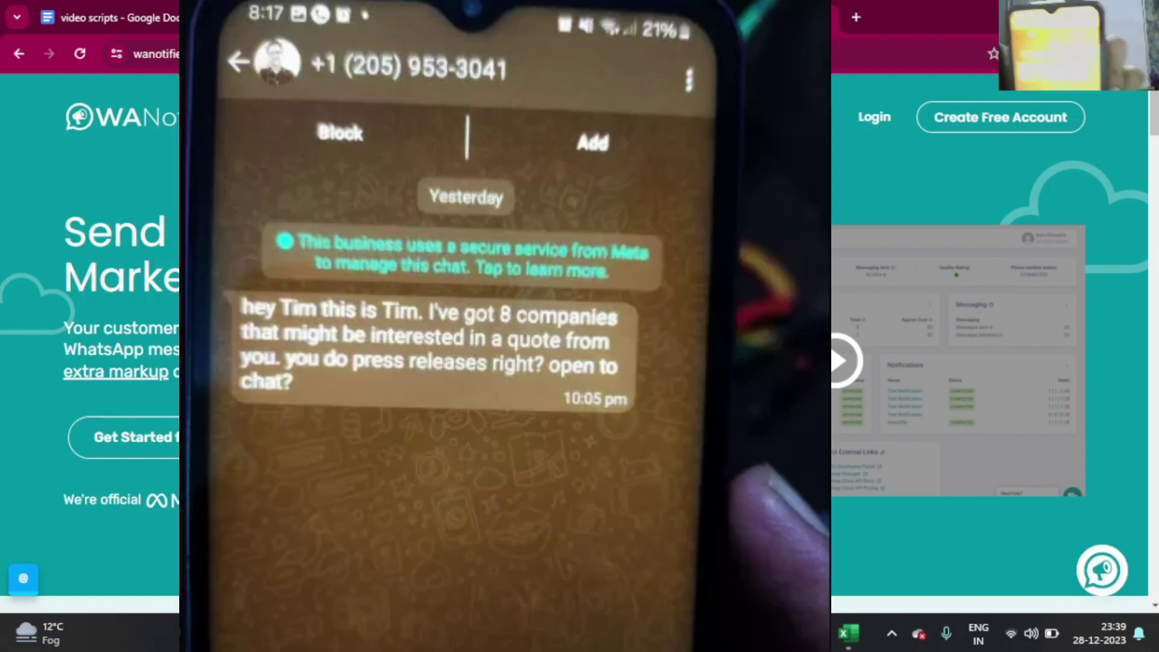
key("alt+Tab")
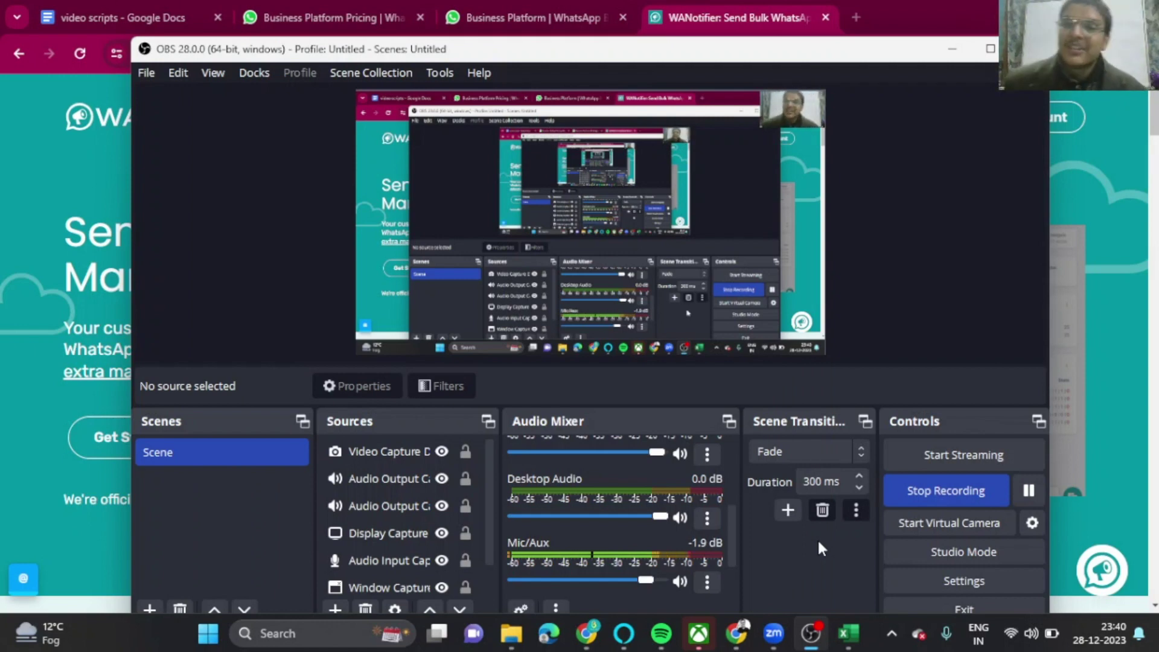
left_click(607, 6)
left_click(730, 17)
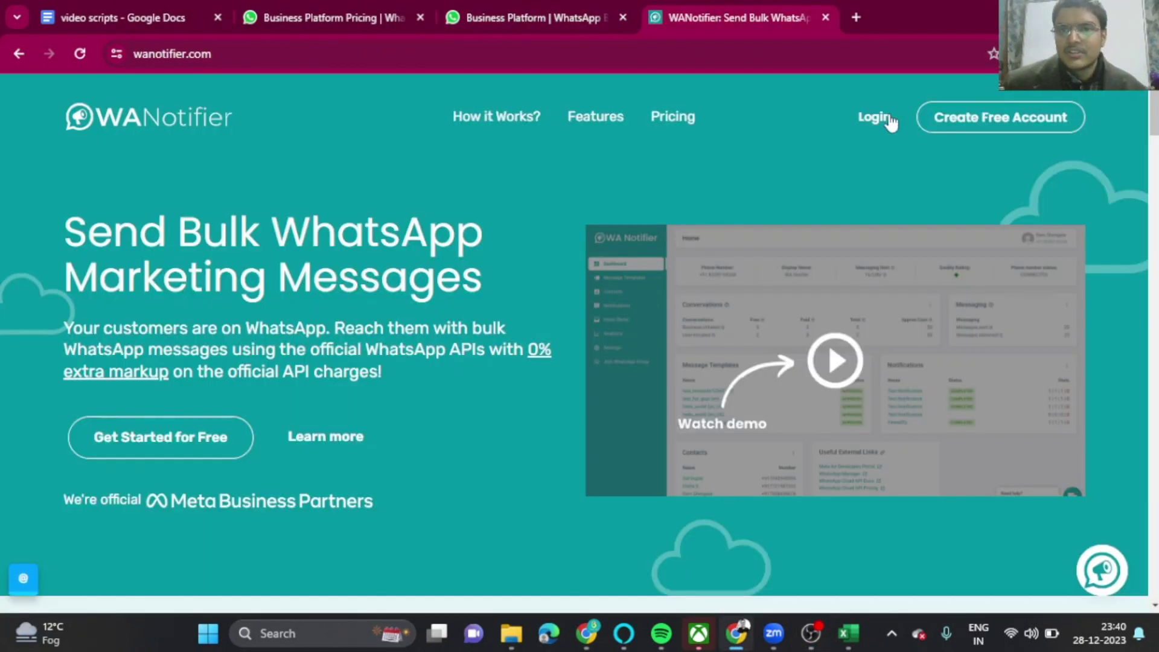
Log in to the WANotifier account, look over the dashboard, and open the contacts Import / Export page
left_click(886, 121)
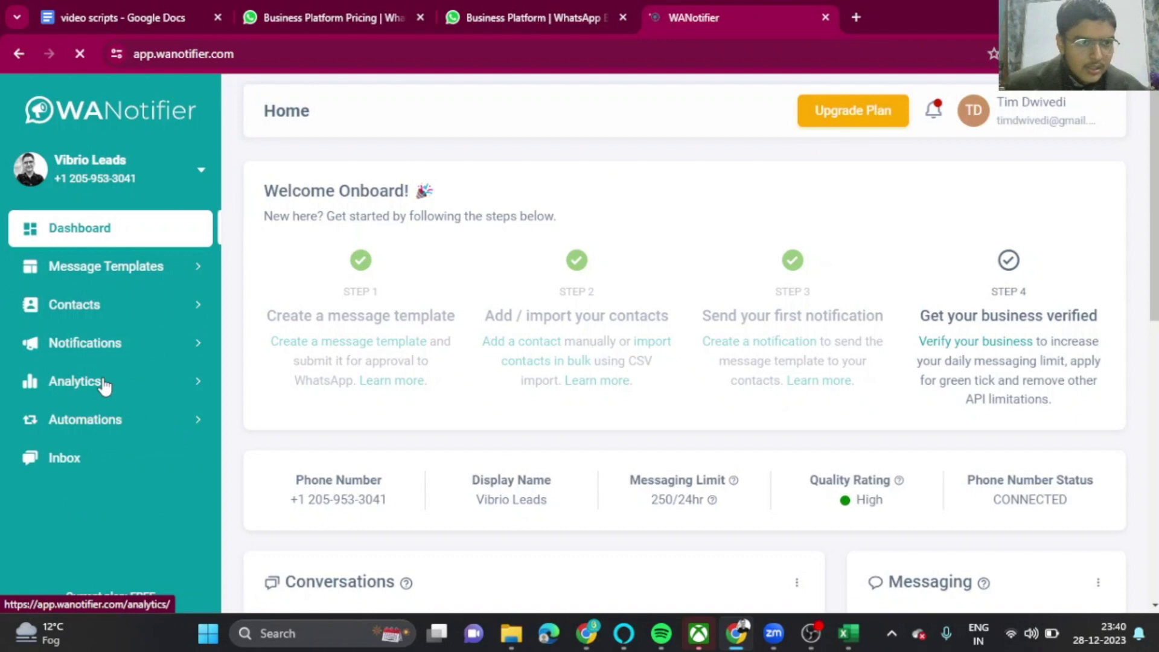
scroll(104, 387, "down", 4)
left_click(112, 307)
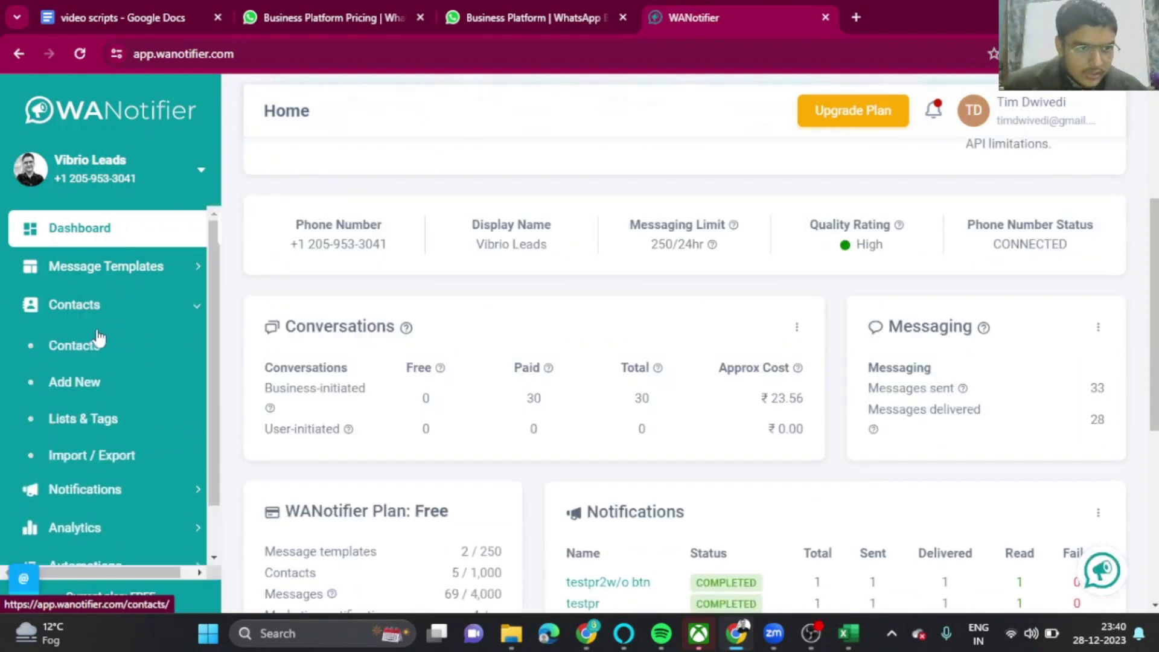
left_click(94, 458)
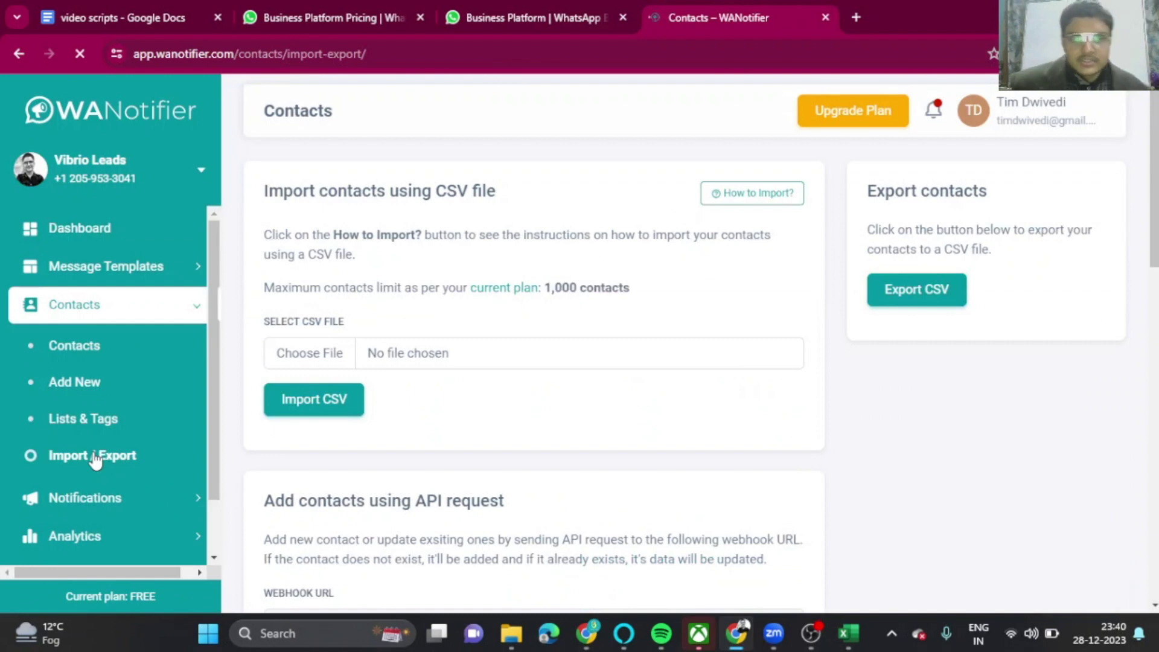
scroll(114, 336, "down", 1)
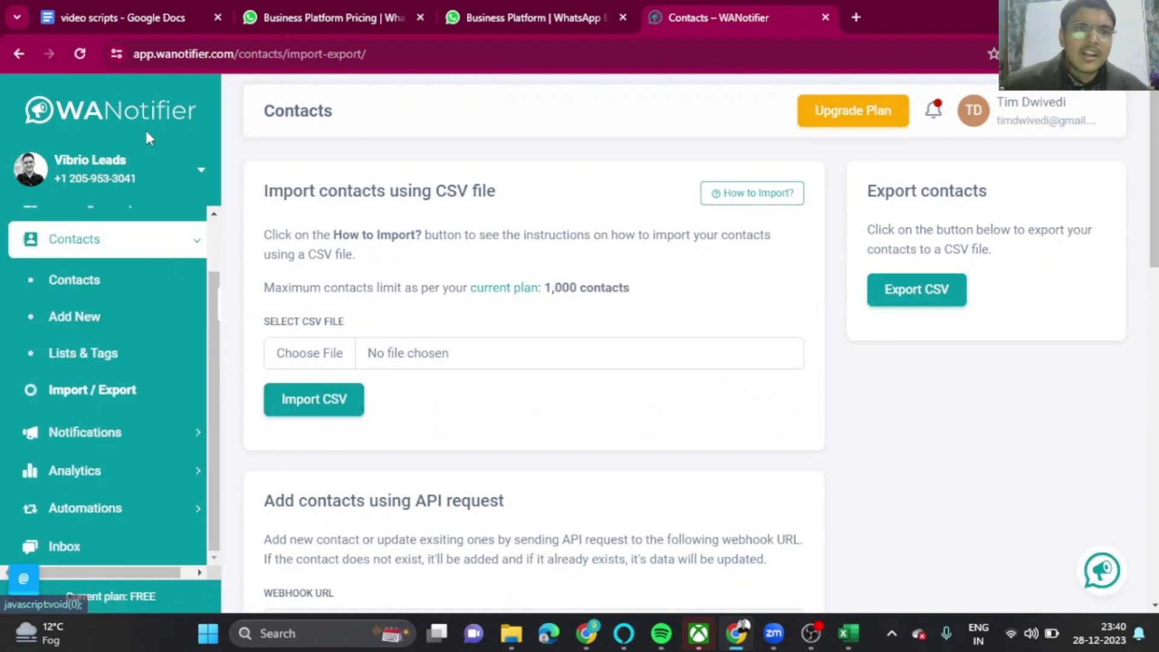
scroll(117, 471, "down", 3)
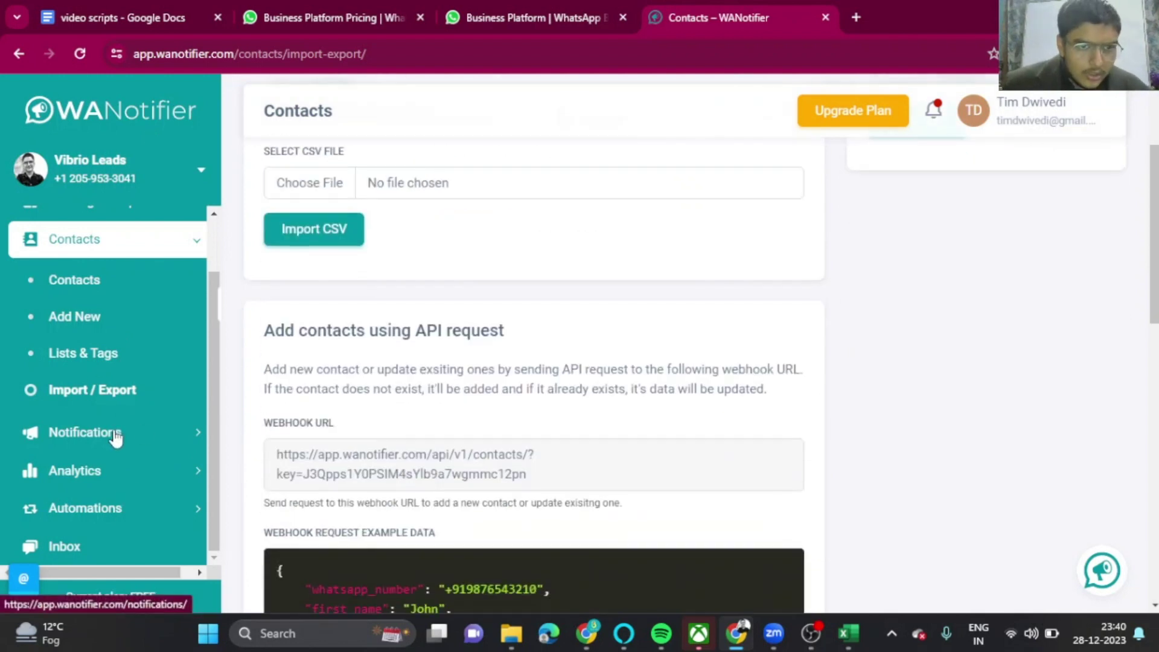
Open the list of sent notifications to view their delivery, read and failure statistics
left_click(115, 434)
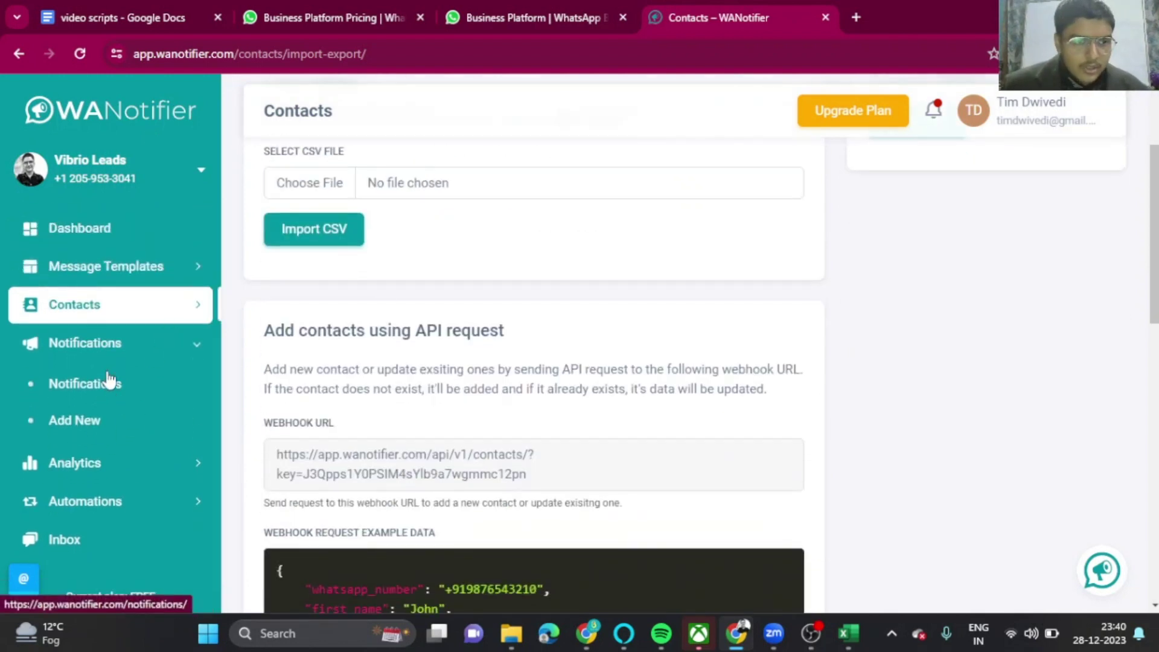
left_click(109, 386)
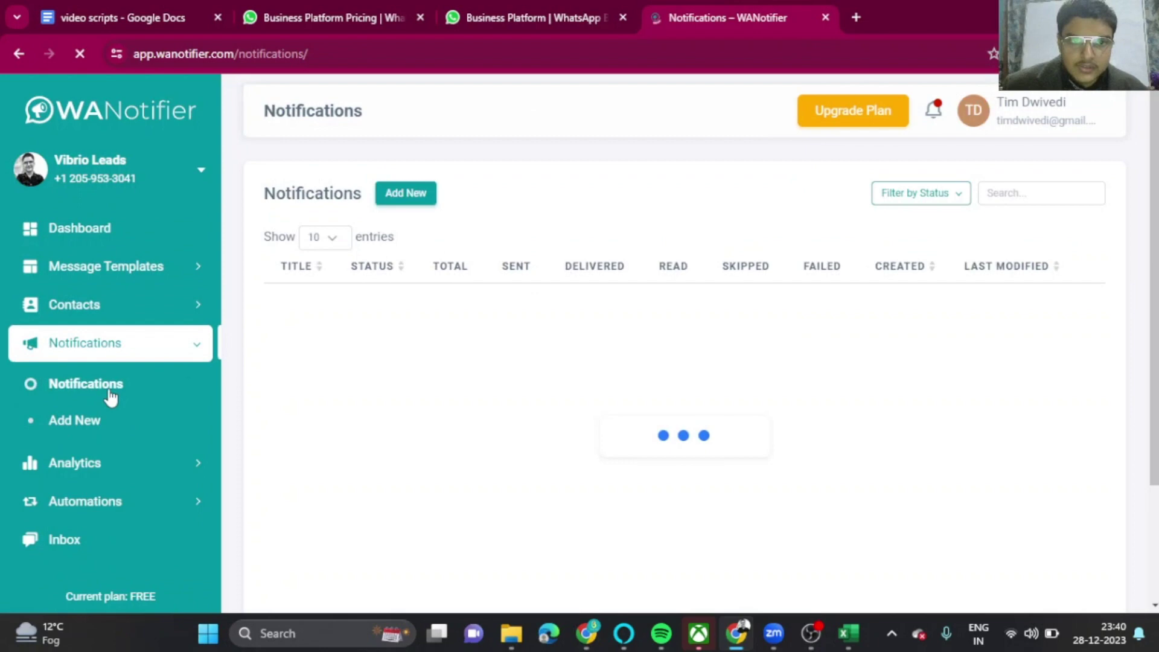
scroll(123, 423, "up", 3)
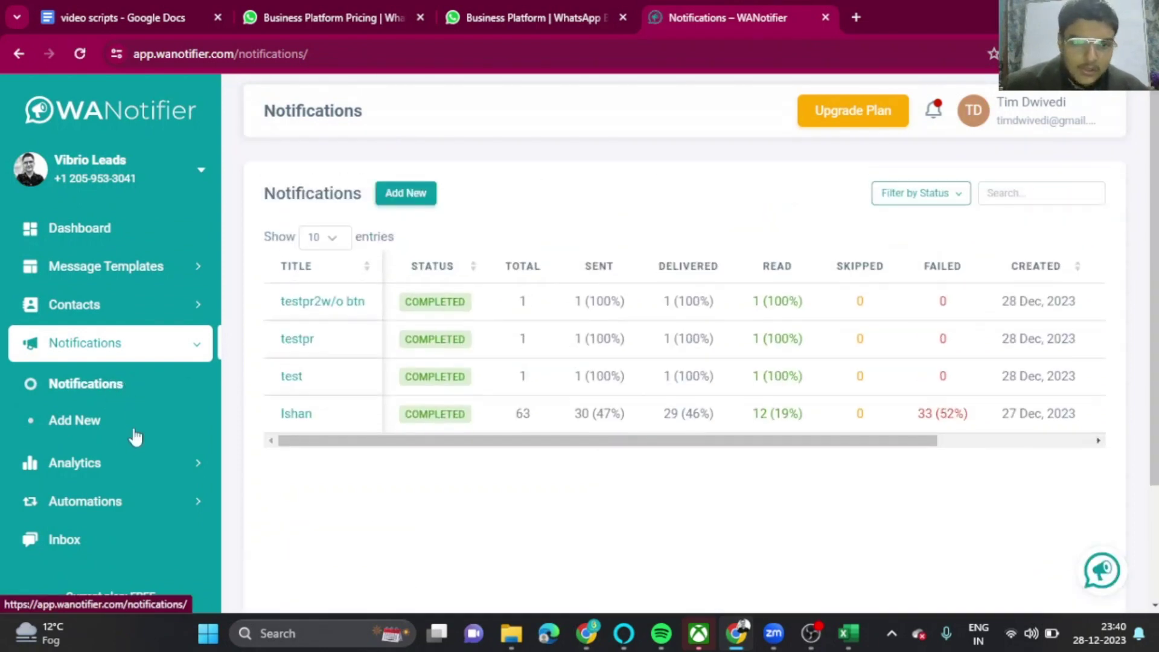
Open the Auto-replies page of the automations to view the automatic reply options
left_click(110, 474)
left_click(109, 501)
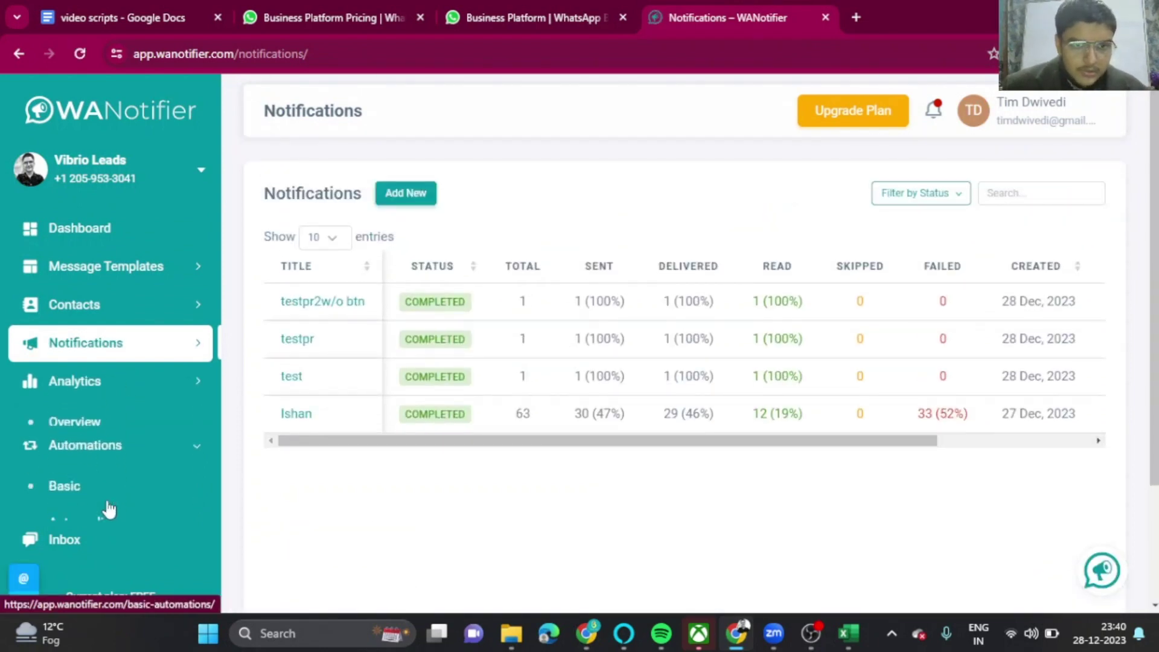
left_click(92, 498)
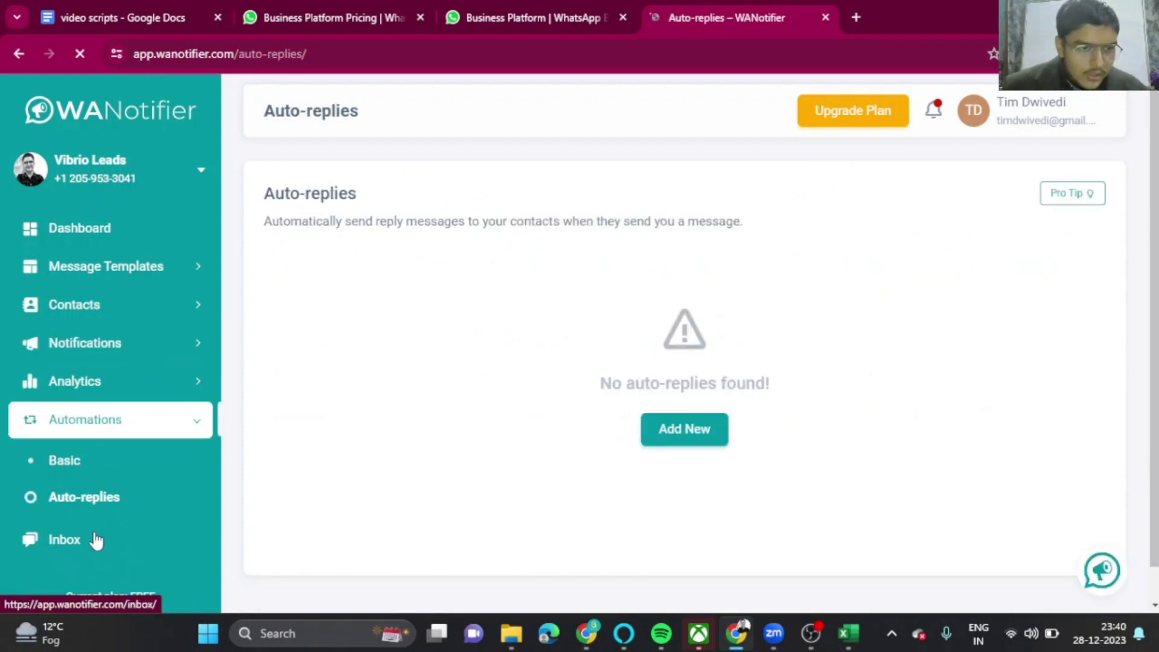
Open the Inbox and view the most recent contact's conversation, highlighting the notice about upgrading the plan to send replies
left_click(95, 539)
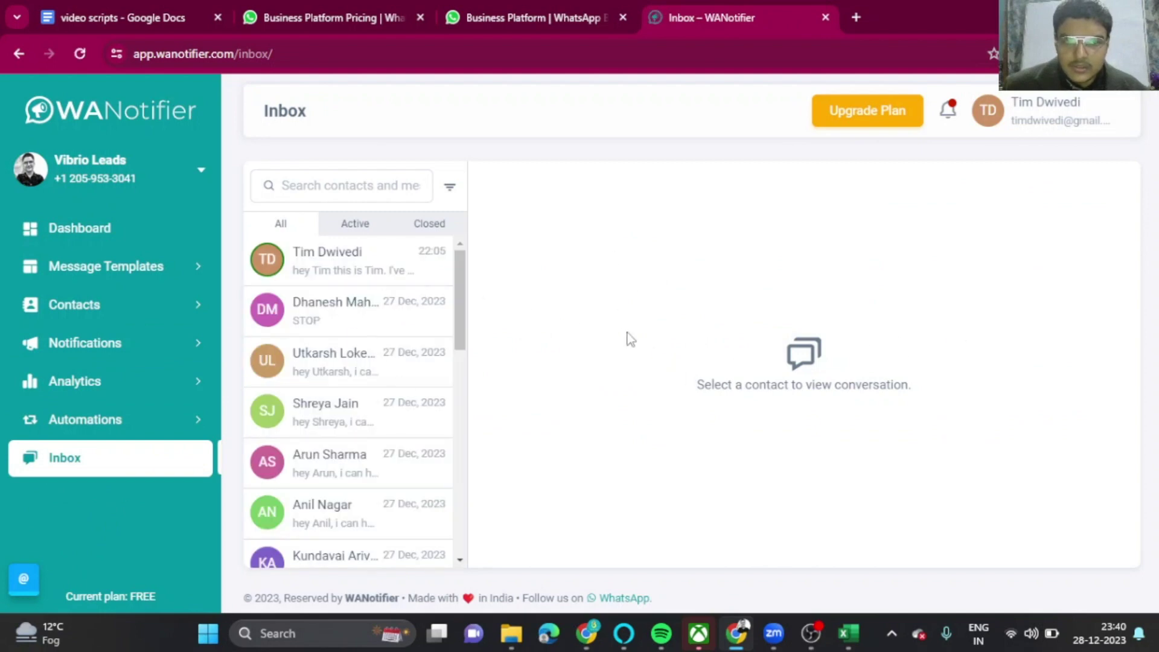
left_click(369, 270)
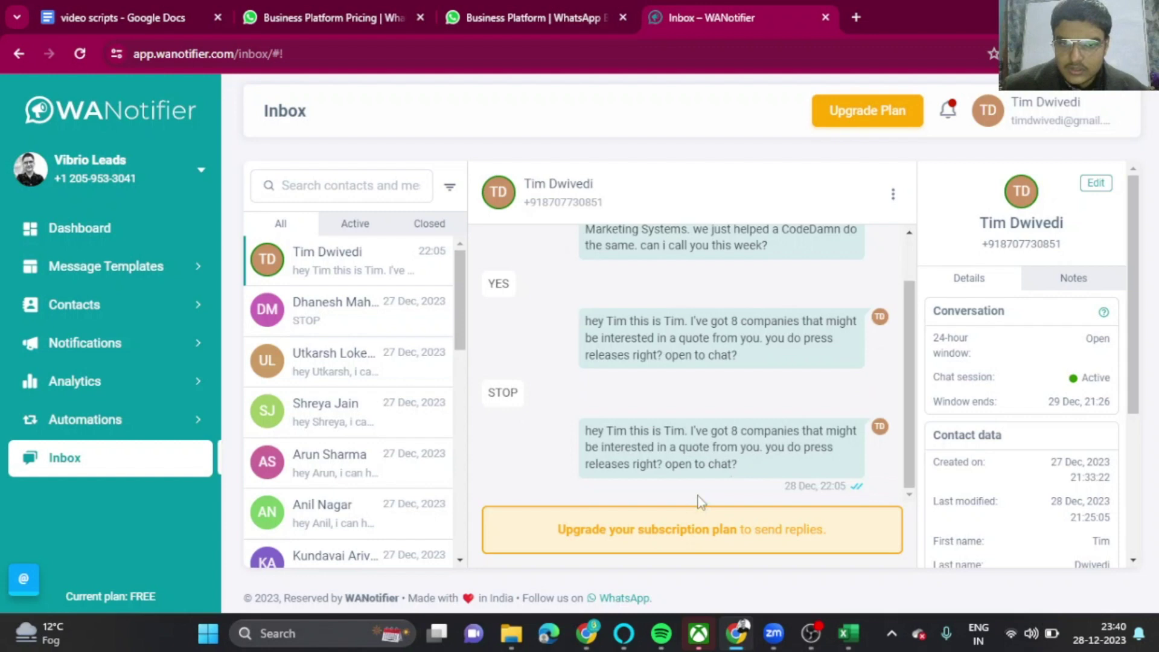
left_click_drag(824, 528, 605, 492)
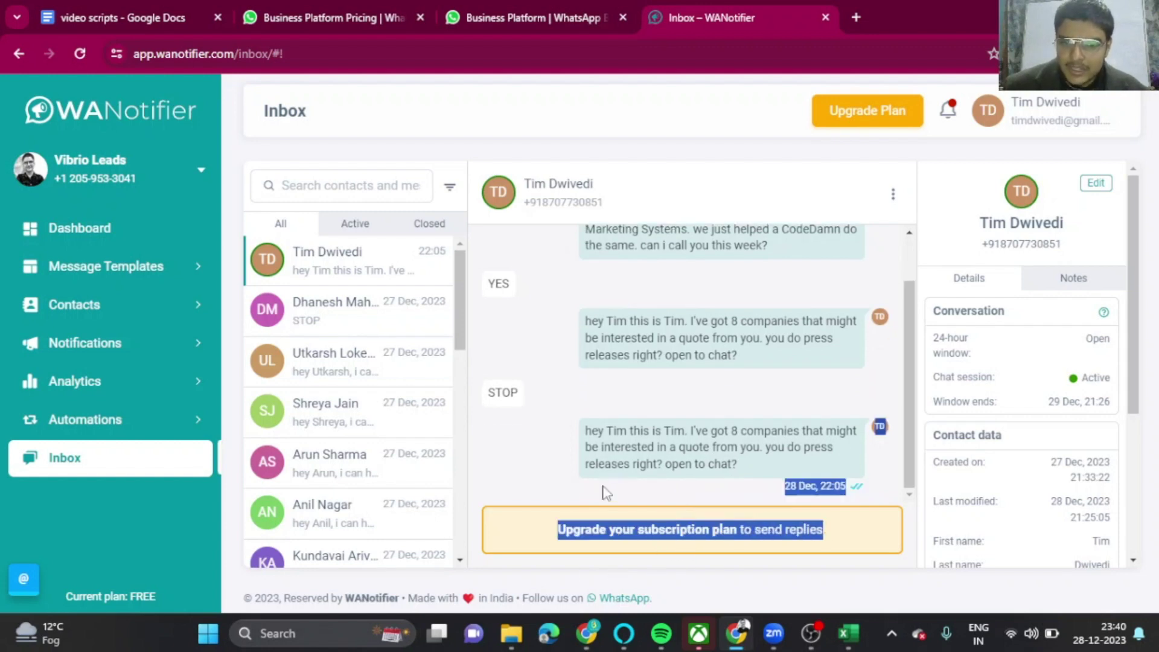
scroll(545, 484, "up", 1)
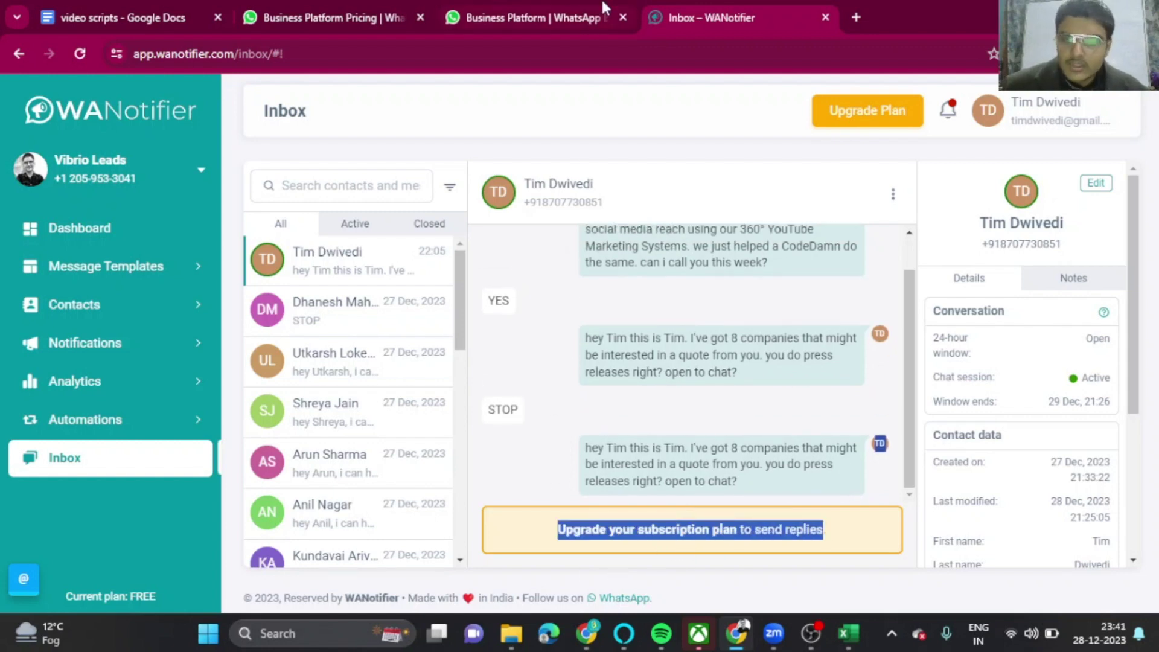
left_click(201, 170)
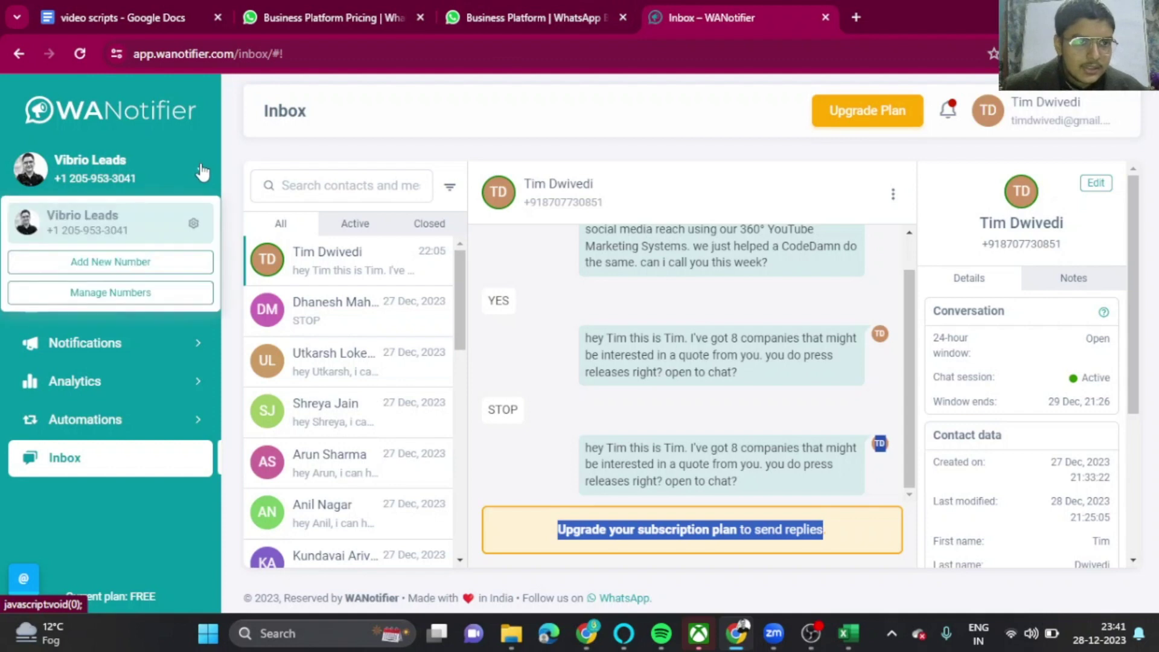
left_click(582, 129)
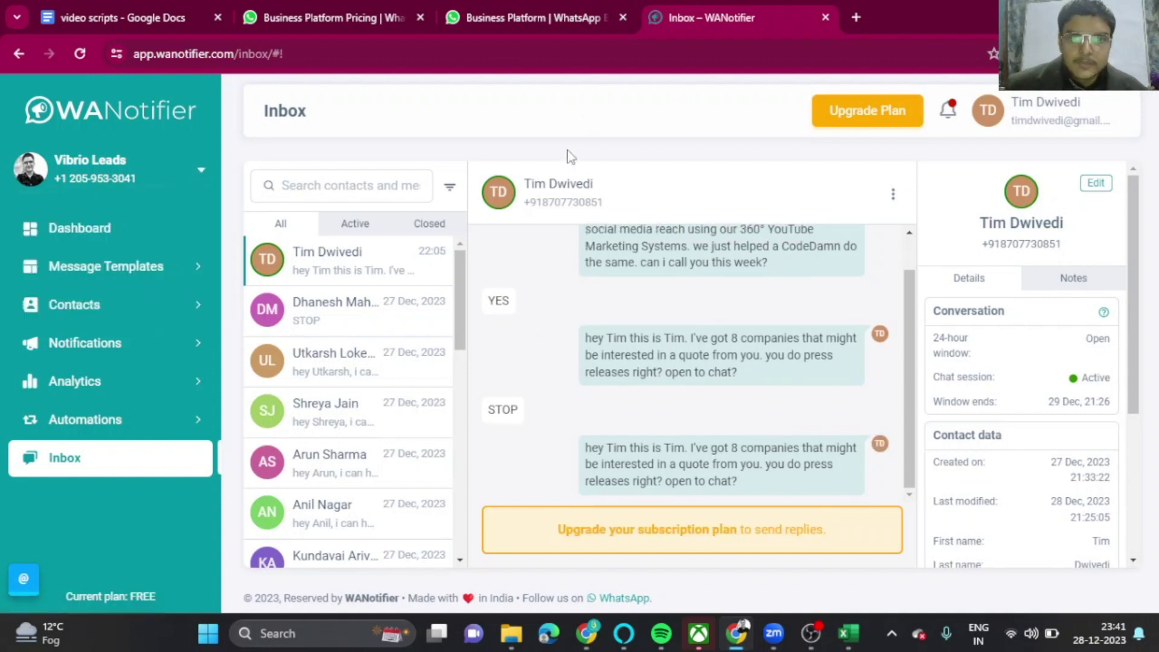
mouse_move(606, 326)
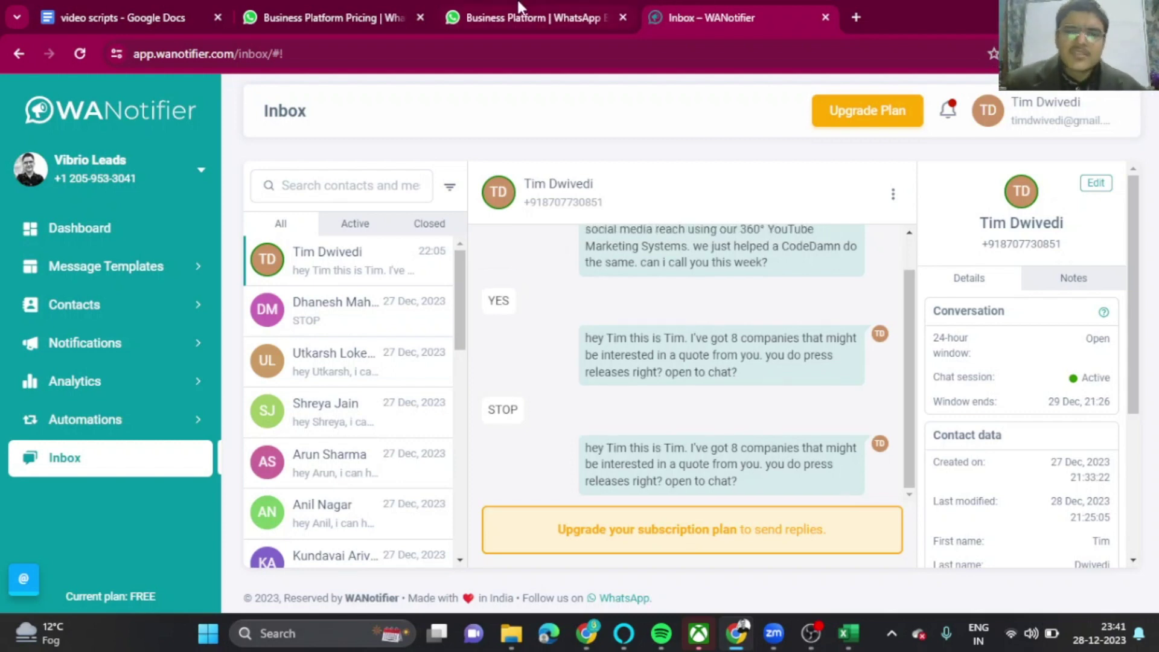
mouse_move(517, 8)
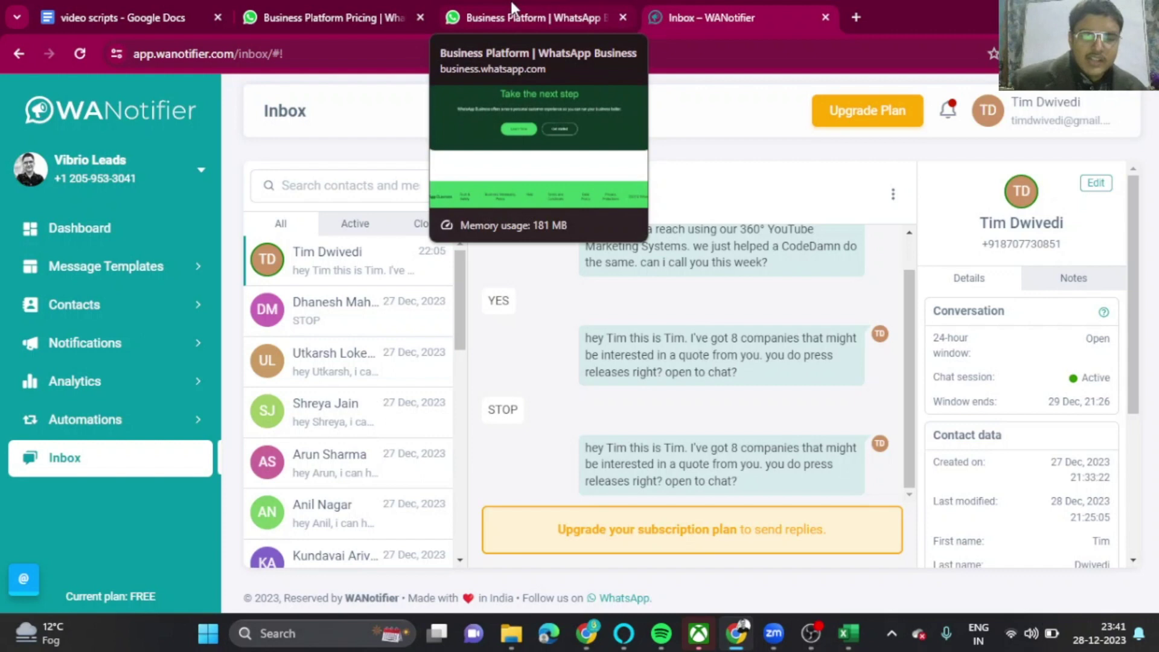
Return to the dashboard, look over the template options, and reopen the contacts Import / Export page
left_click(60, 234)
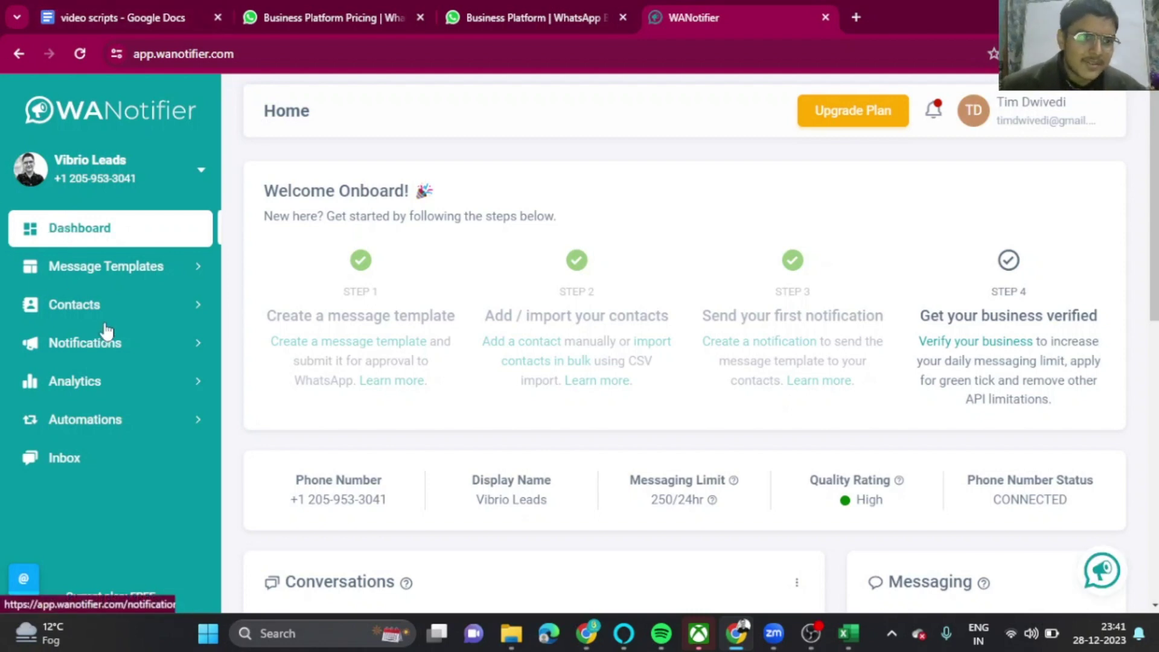
left_click(128, 271)
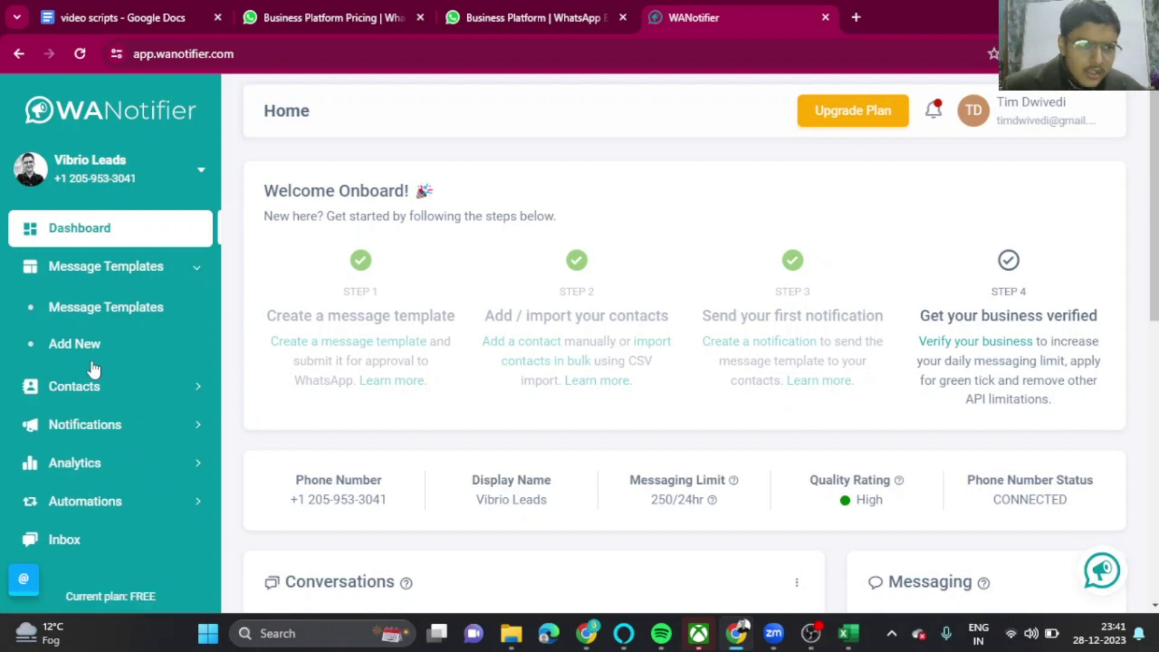
left_click(103, 395)
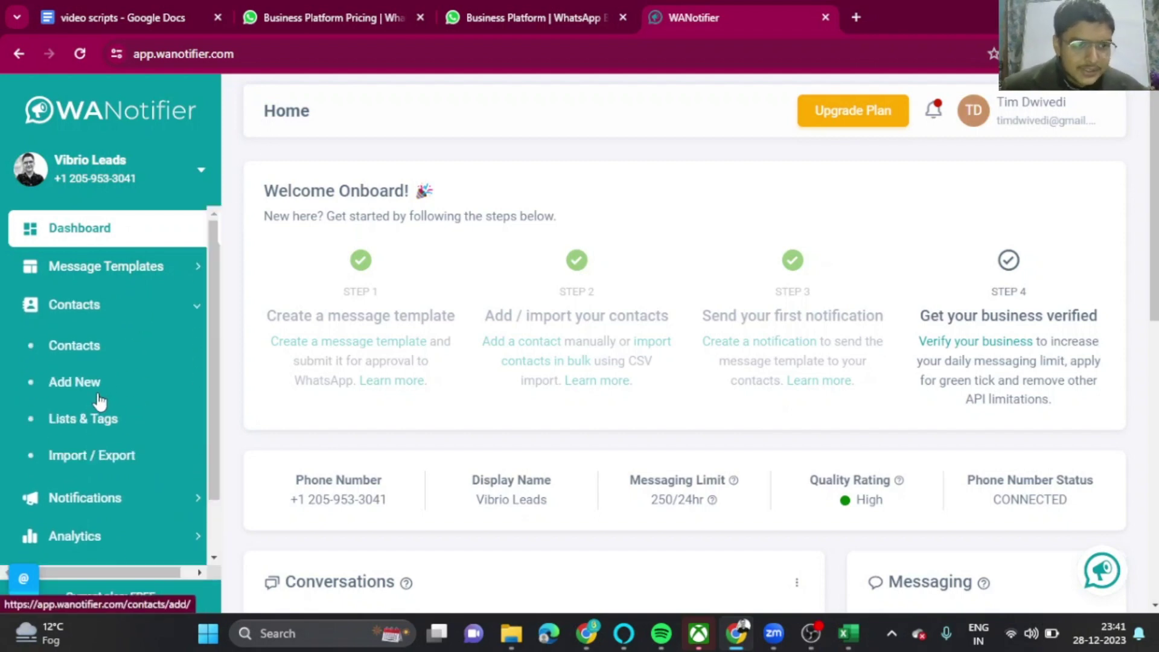
left_click(91, 454)
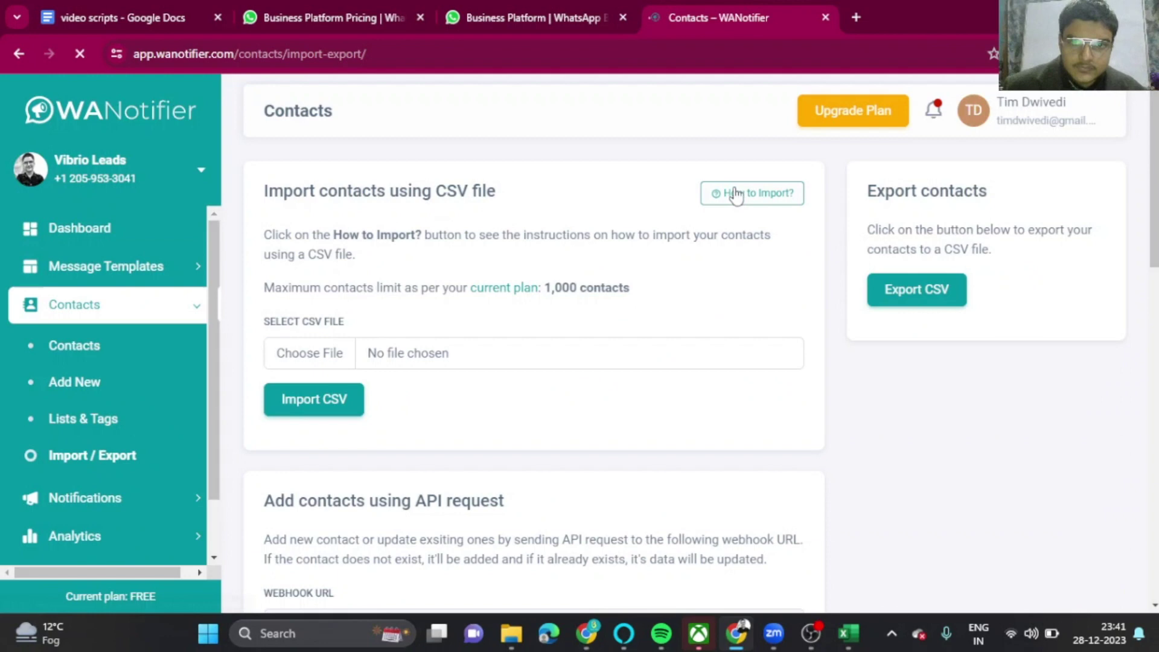
View the instructions for importing contacts by CSV and open the sample import Google Sheets file
left_click(736, 191)
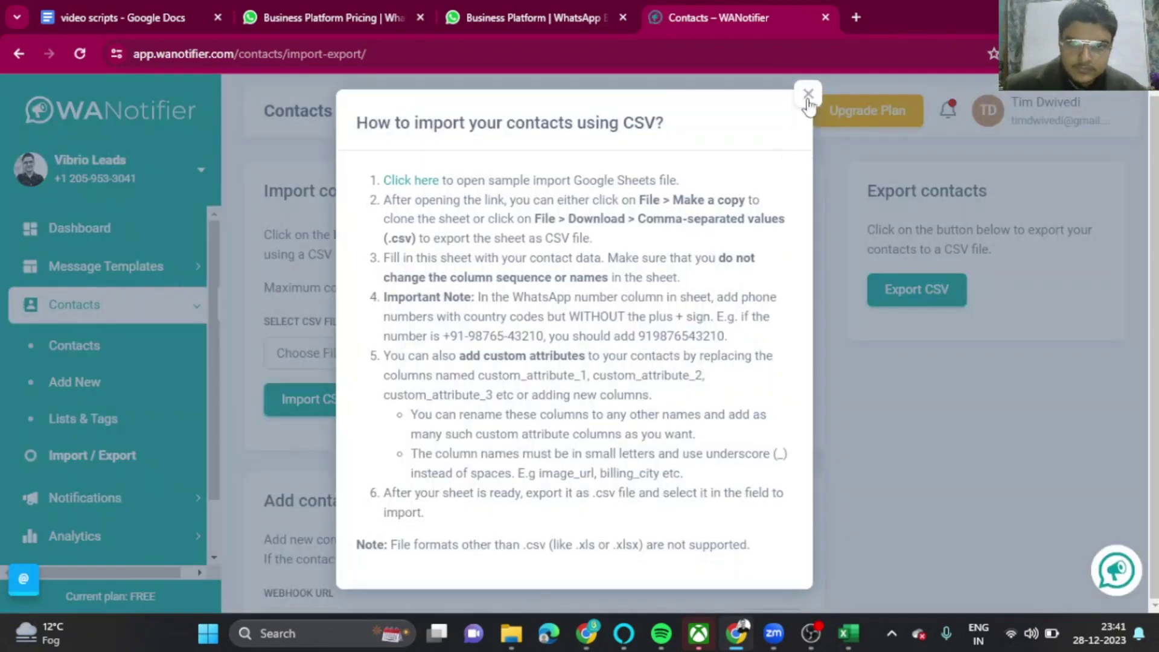
left_click(807, 103)
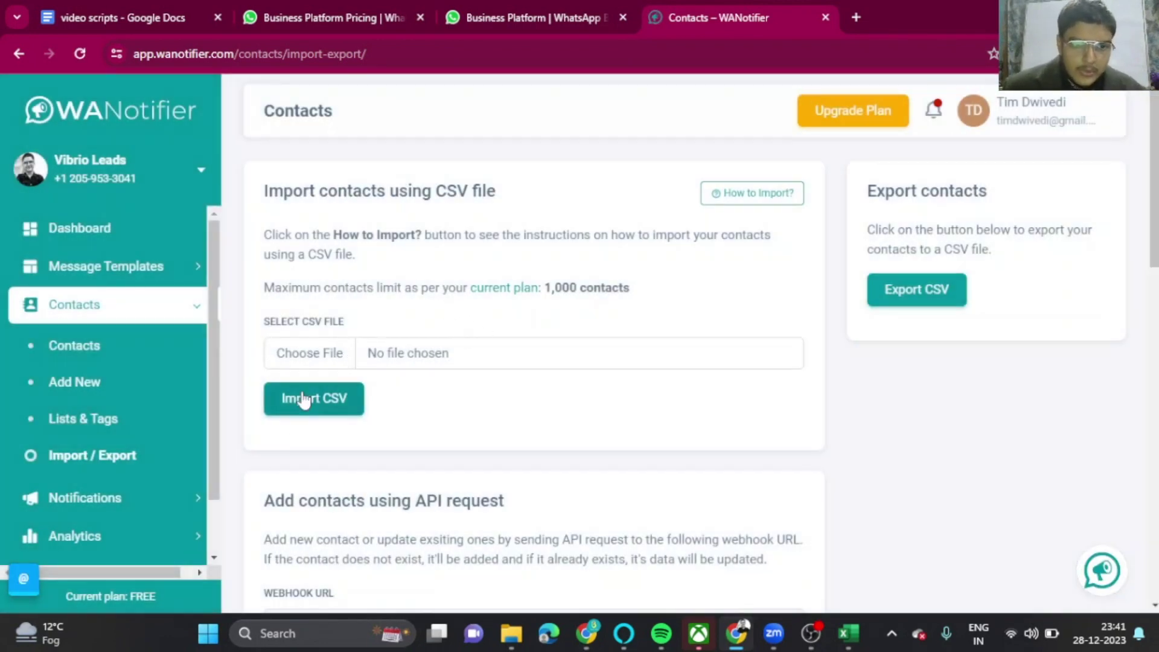
left_click(733, 182)
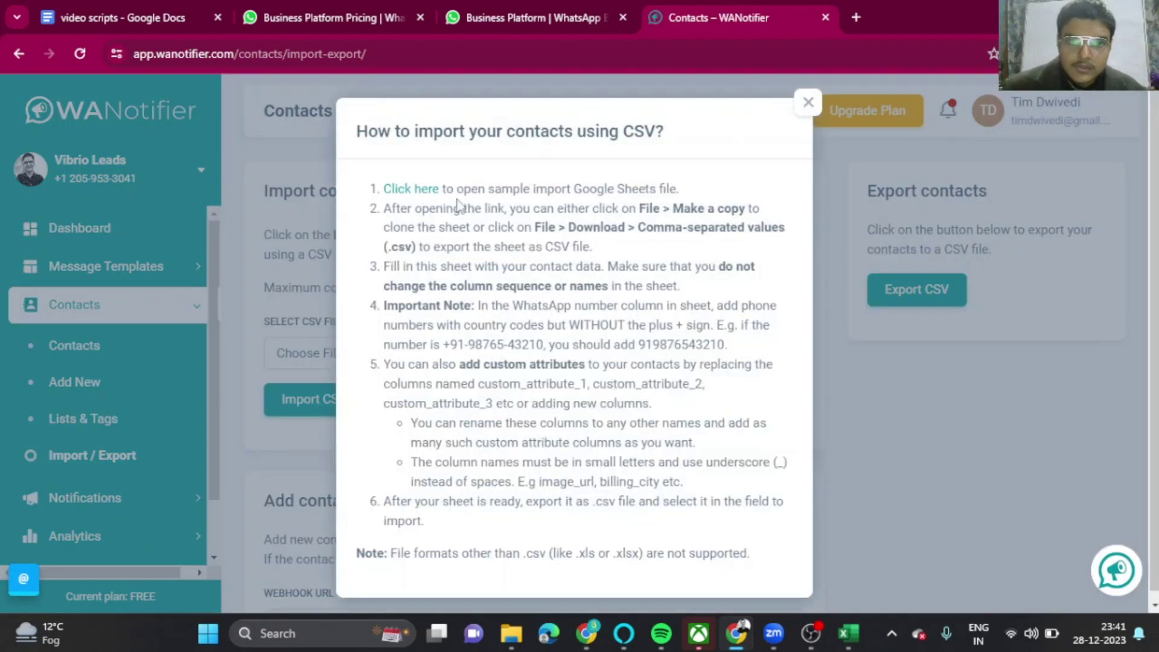
left_click(403, 187)
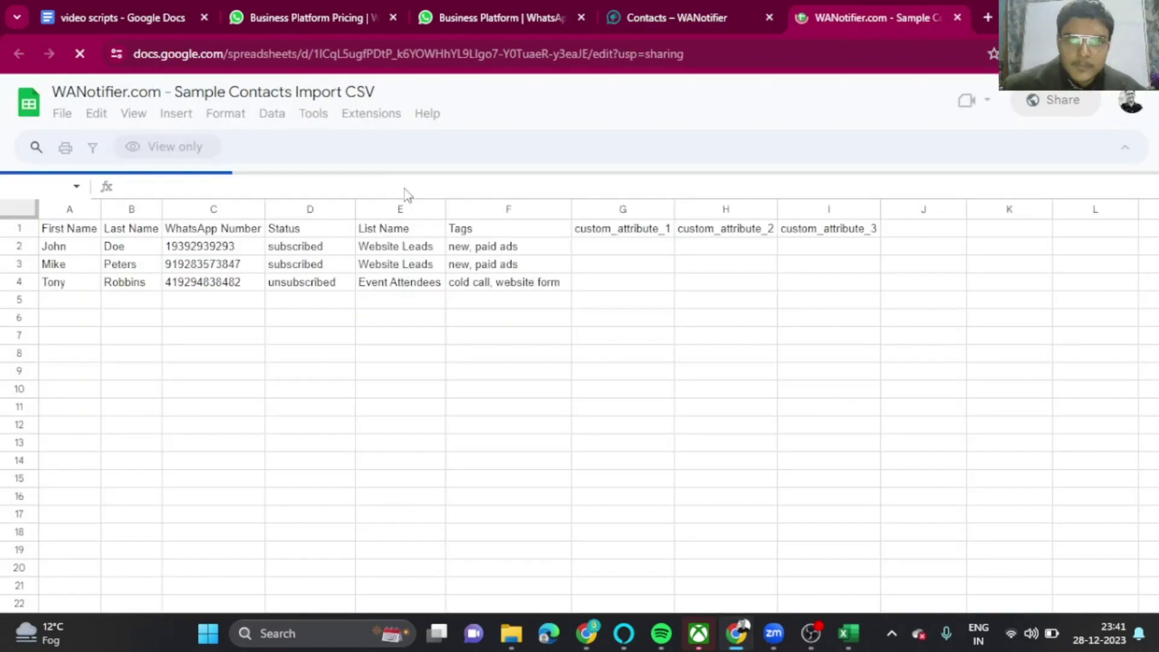
Examine the sample sheet's columns for names, WhatsApp numbers, status, list name, tags and custom_attribute_1
left_click(139, 248)
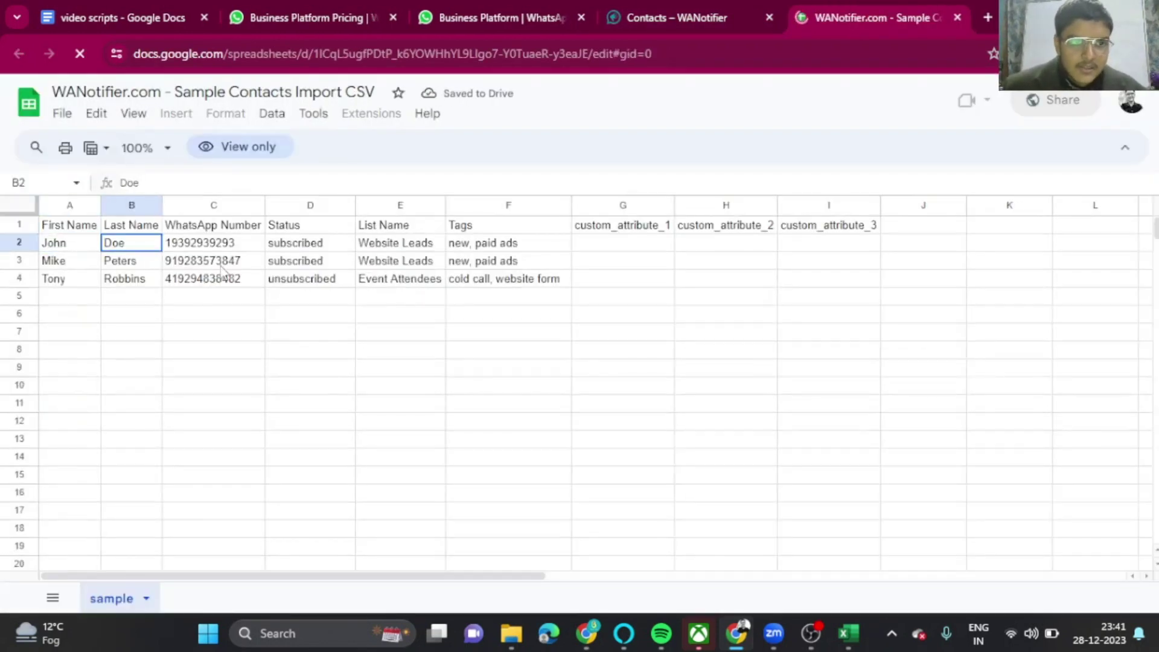
left_click(190, 256)
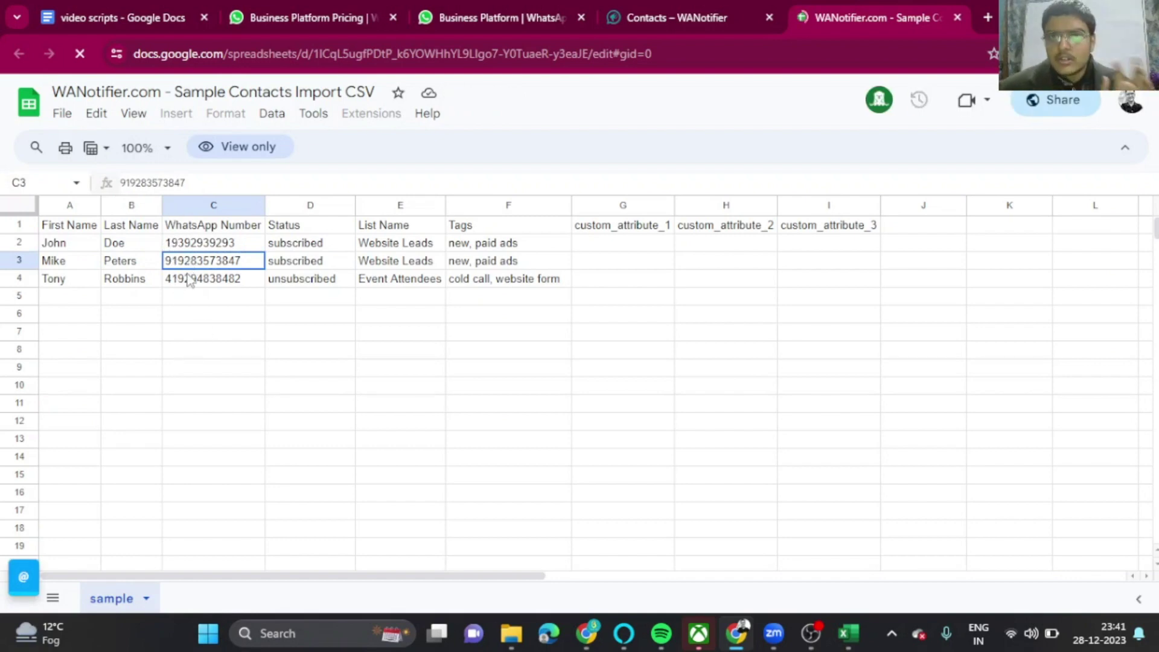
left_click(305, 265)
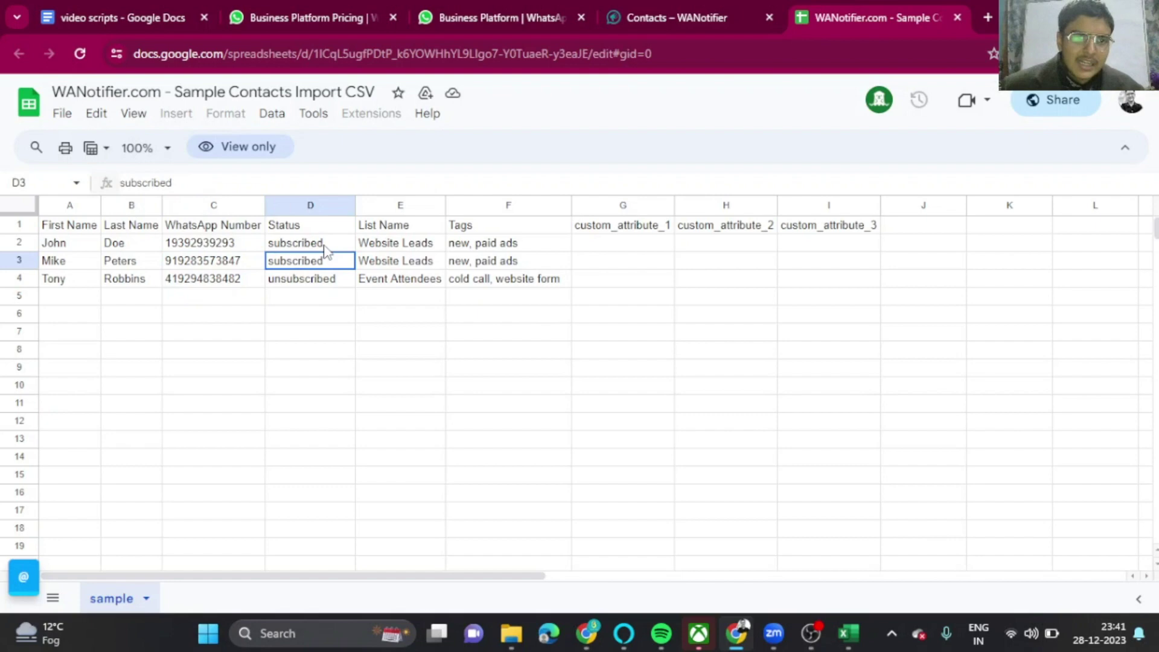
left_click(429, 249)
left_click(423, 266)
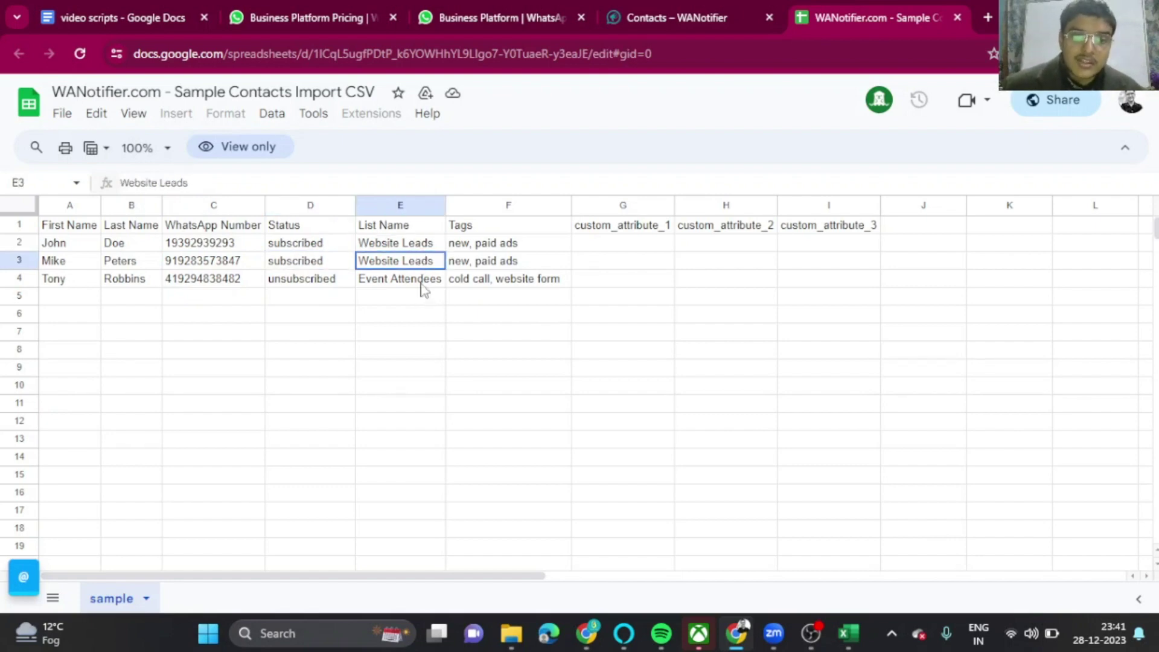
left_click(517, 278)
left_click_drag(631, 248, 633, 284)
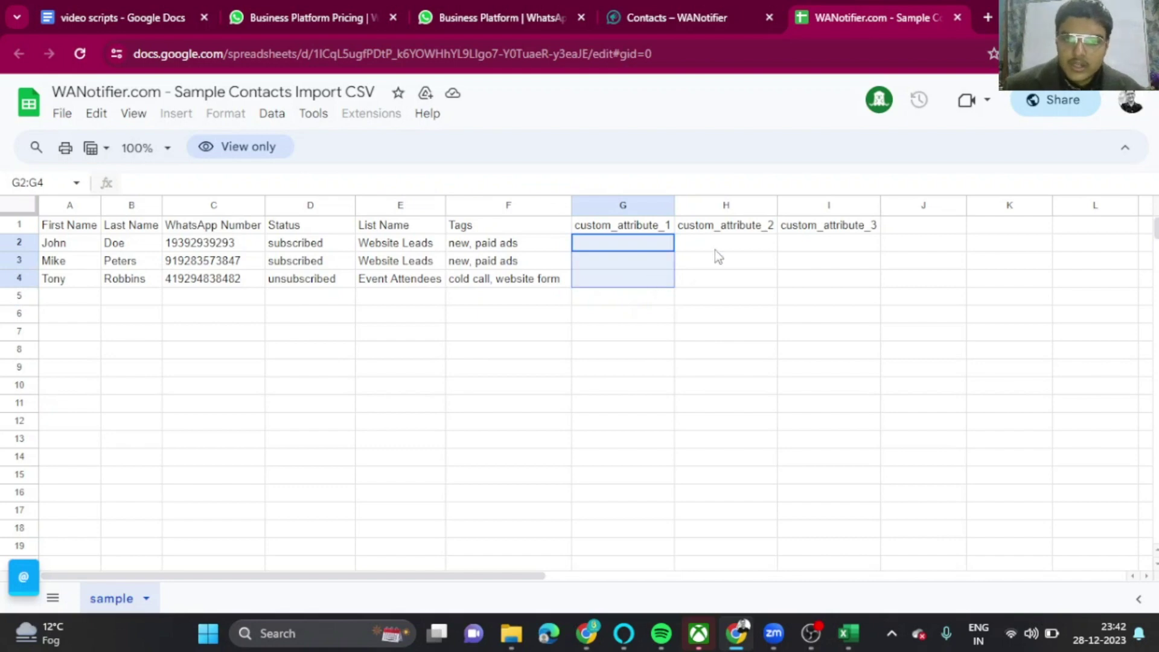
Examine the custom_attribute_2 and custom_attribute_3 columns of the sample sheet, checking back against the CSV import instructions
left_click_drag(723, 247, 746, 288)
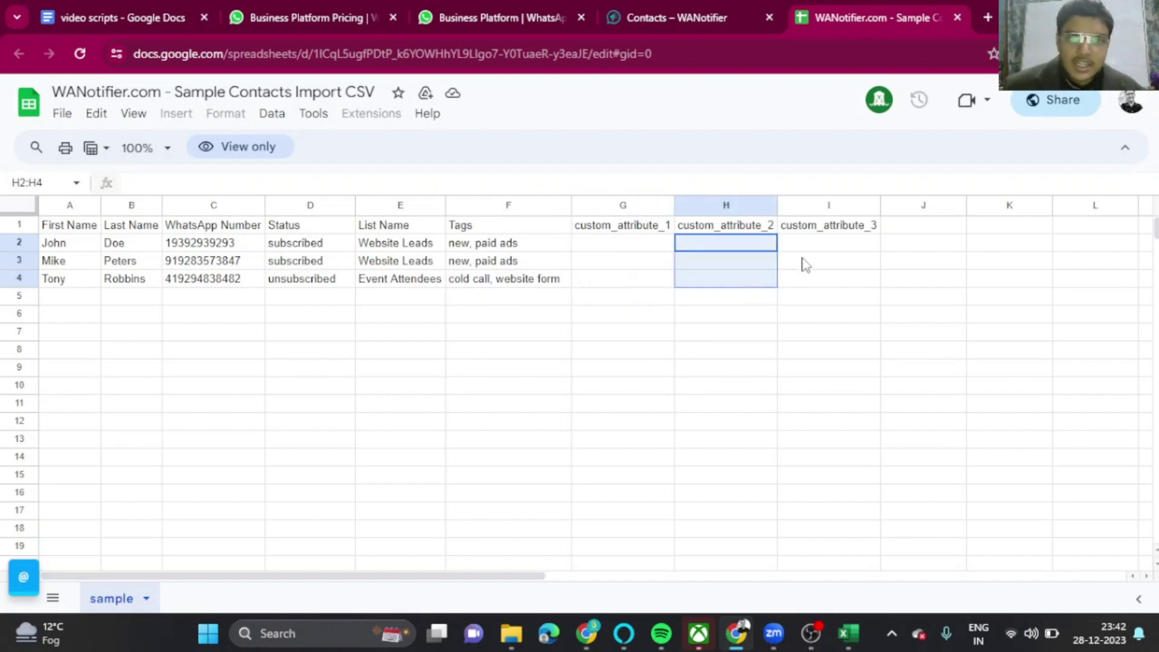
left_click_drag(829, 243, 837, 299)
left_click(648, 13)
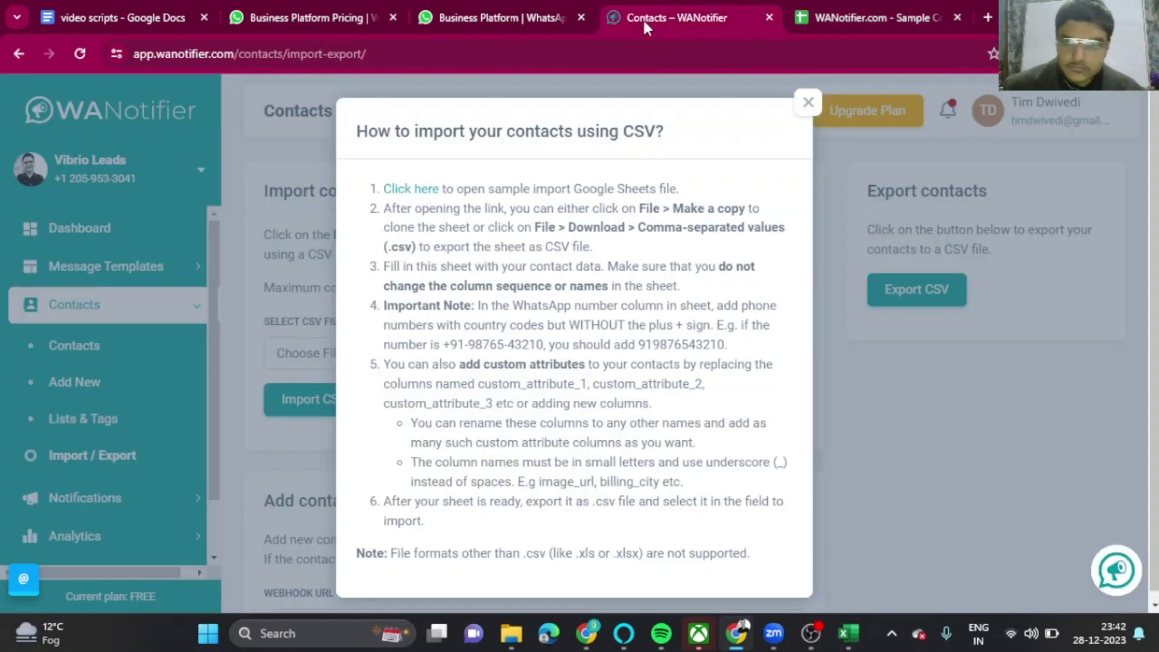
left_click(802, 12)
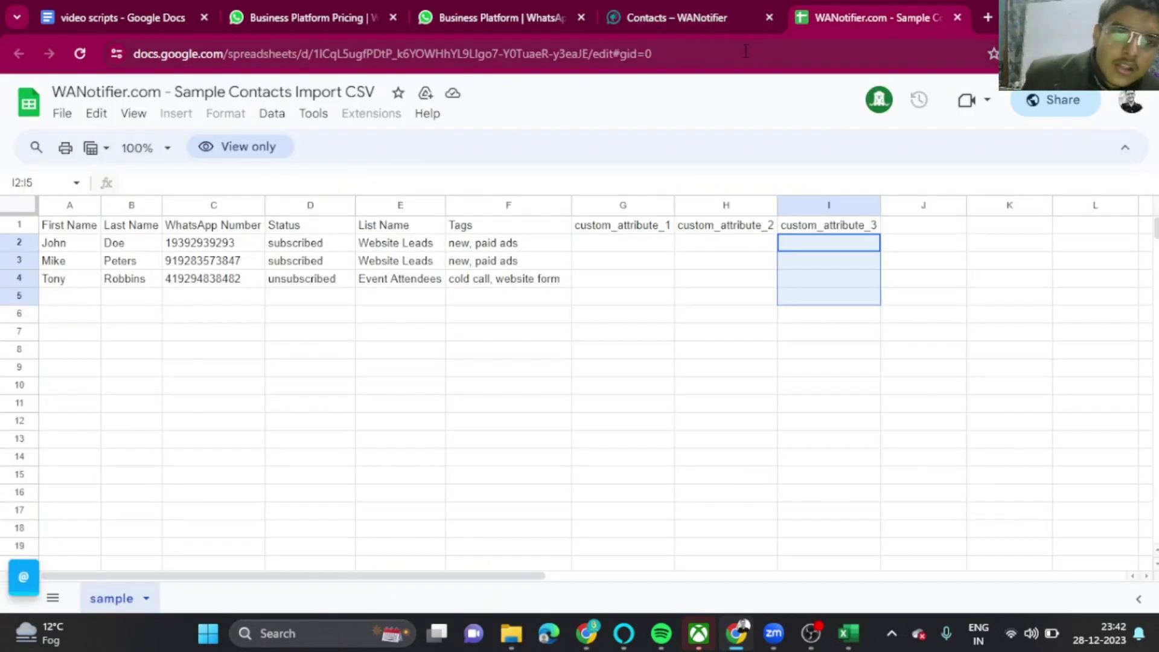
left_click(797, 250)
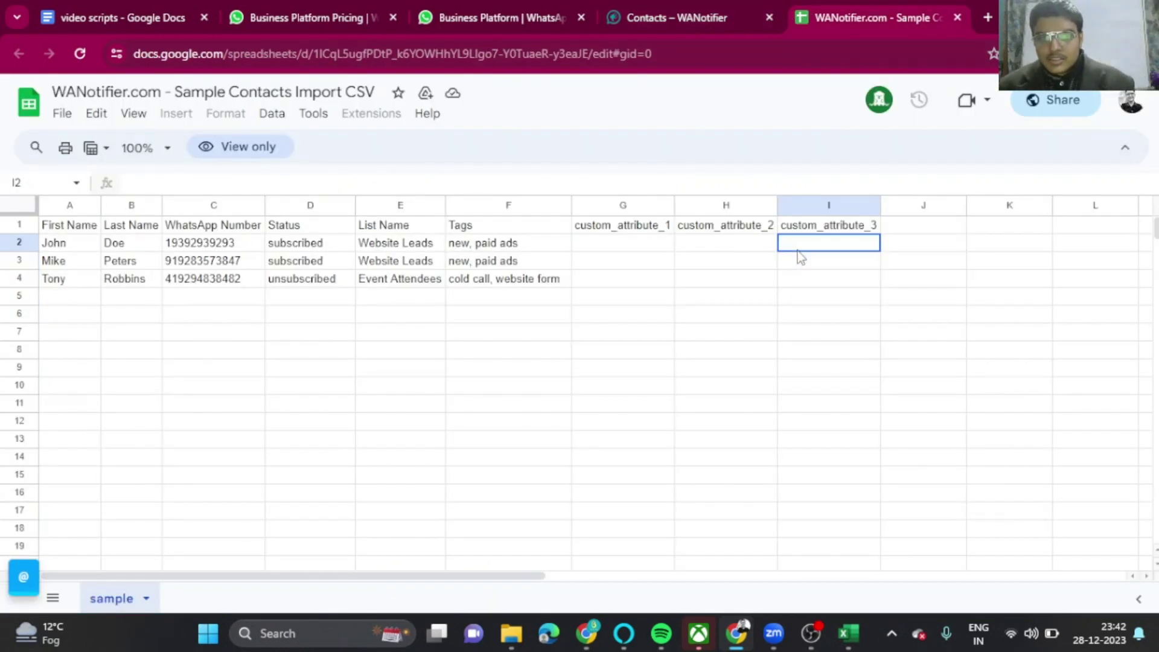
double_click(797, 250)
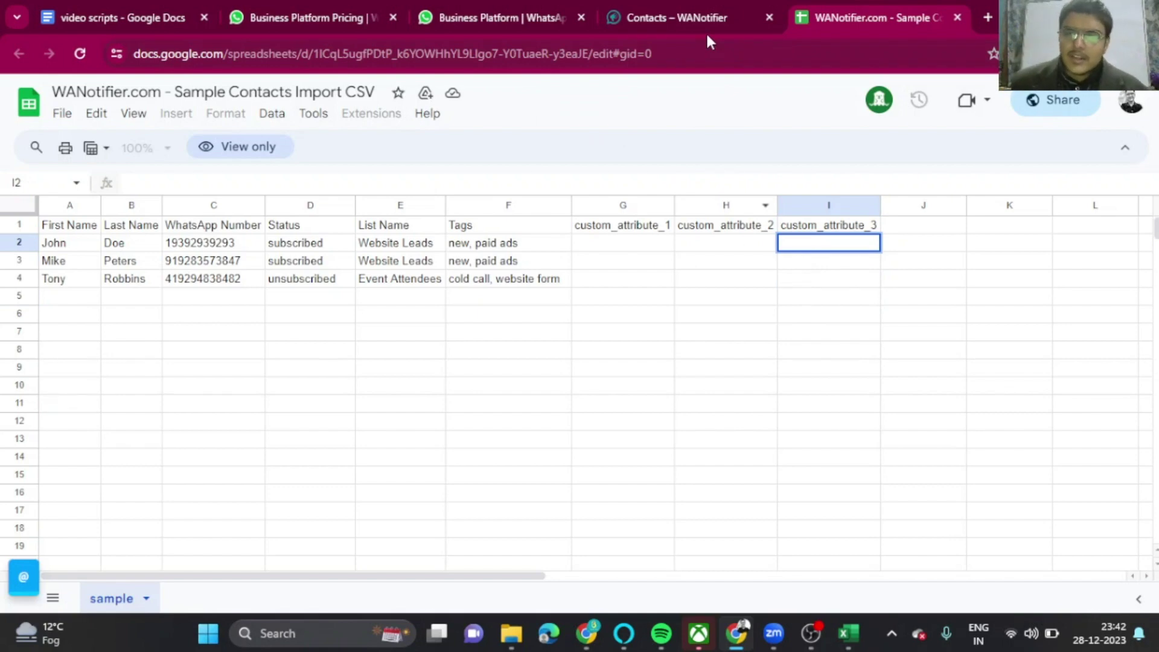
Return to WANotifier, dismiss the CSV import instructions, look over the webhook field descriptions and open the form for adding a new contact
left_click(690, 12)
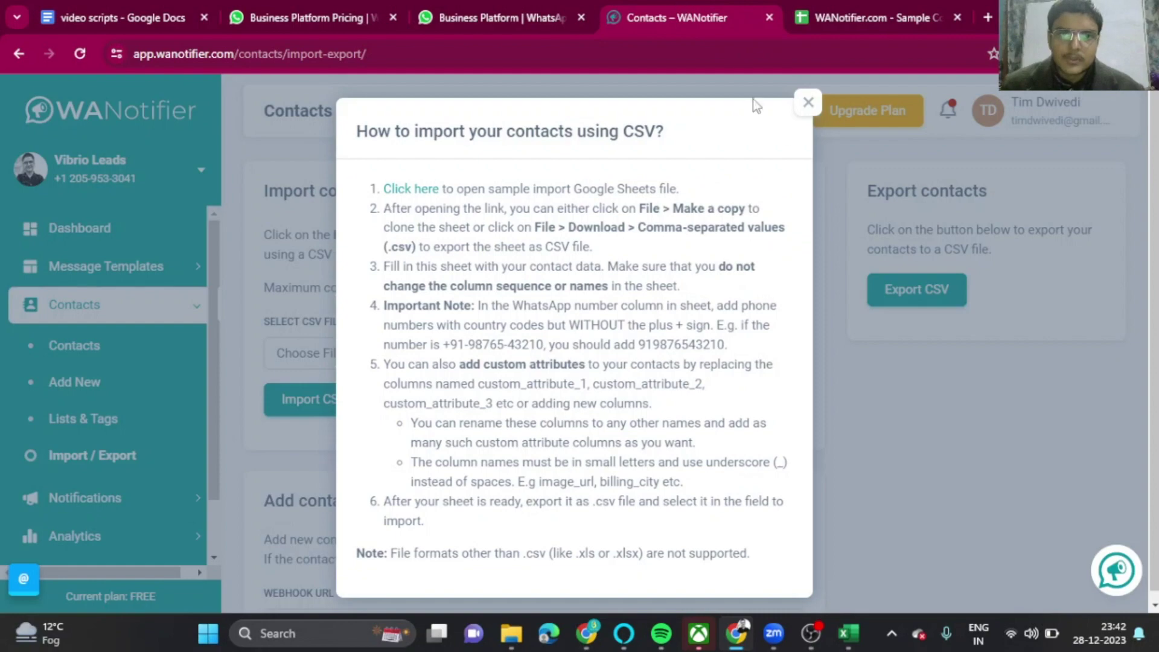
left_click(809, 105)
scroll(701, 247, "down", 15)
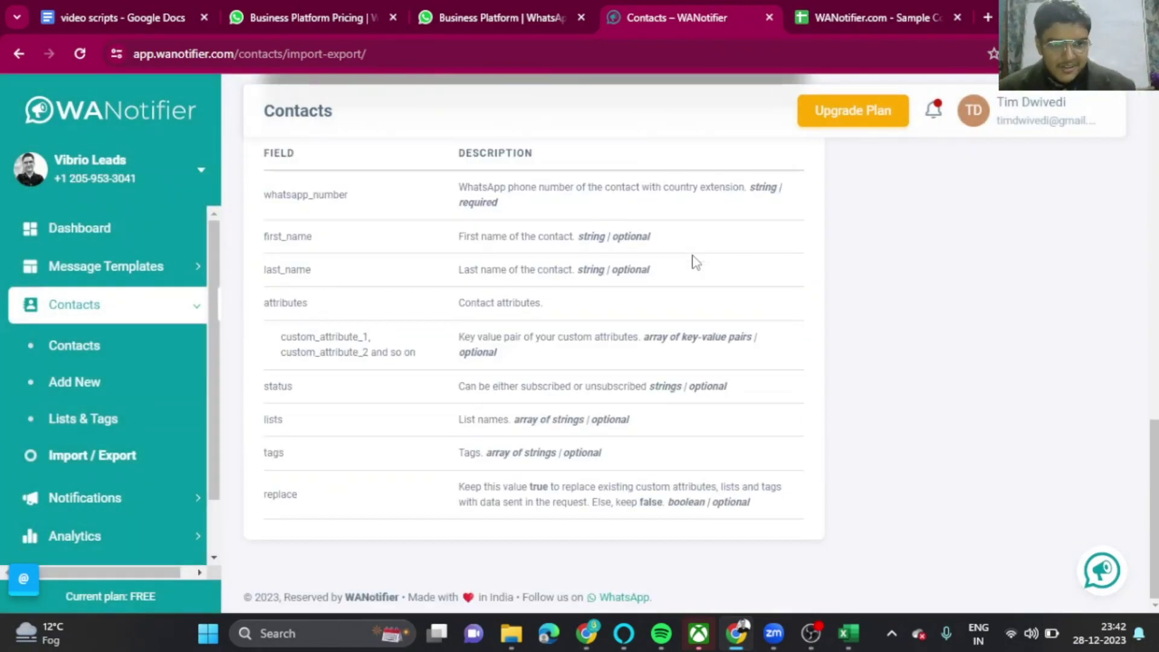
left_click(114, 385)
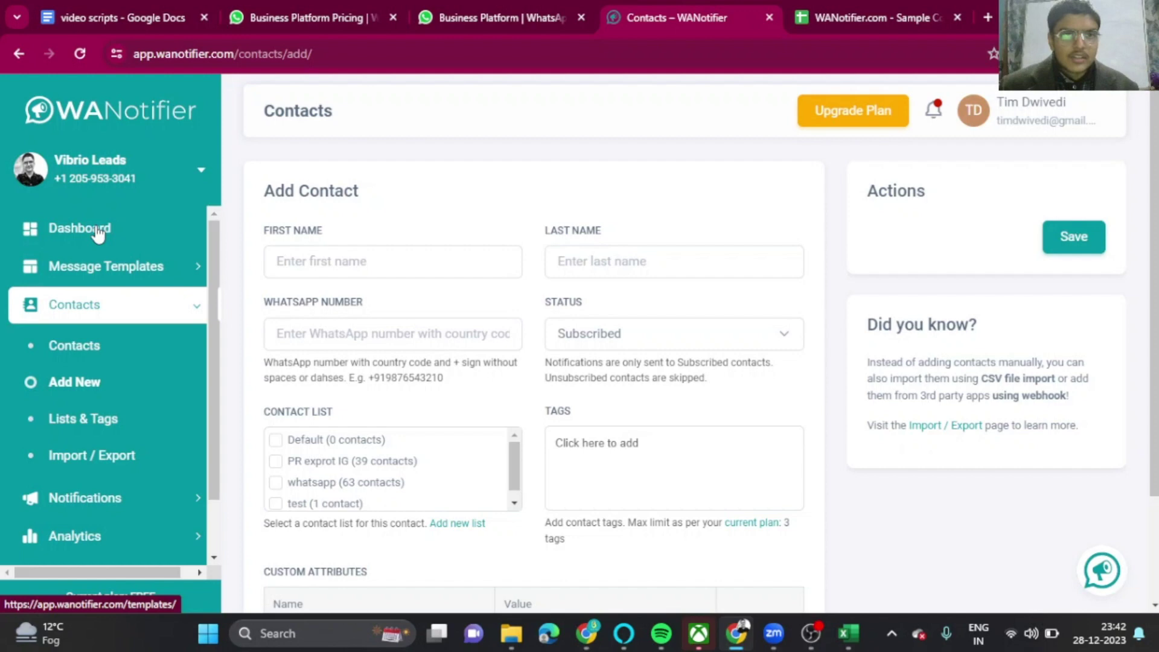
Return to the WANotifier dashboard, review its account overview, and show the options for adding or managing WhatsApp numbers
left_click(97, 234)
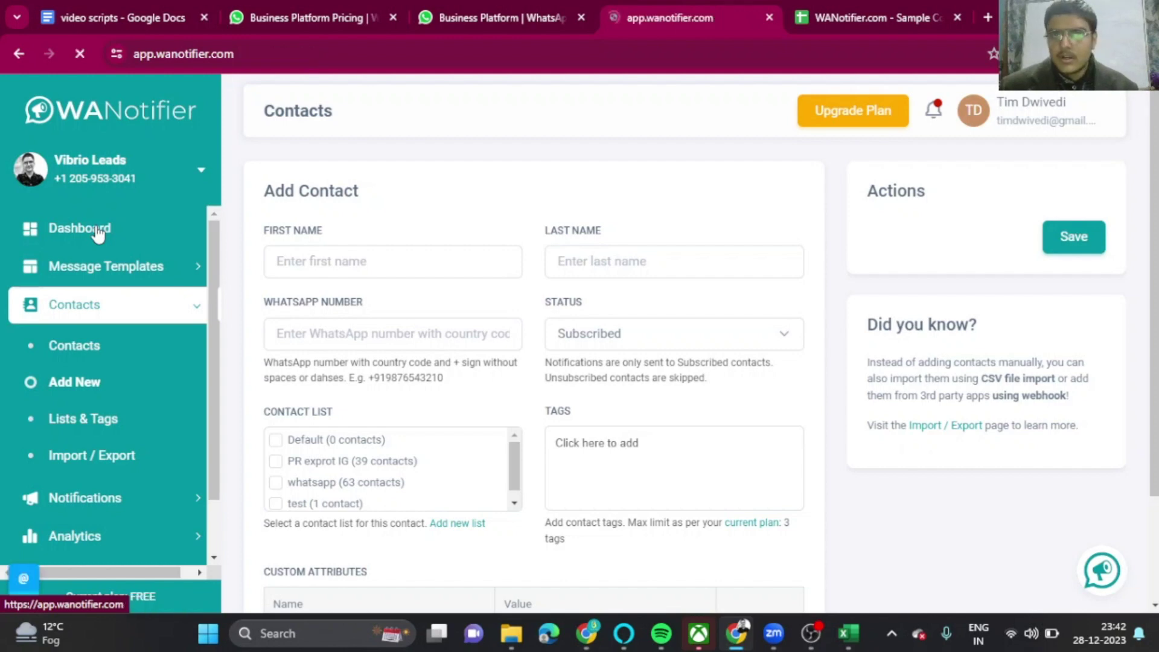
scroll(631, 320, "down", 3)
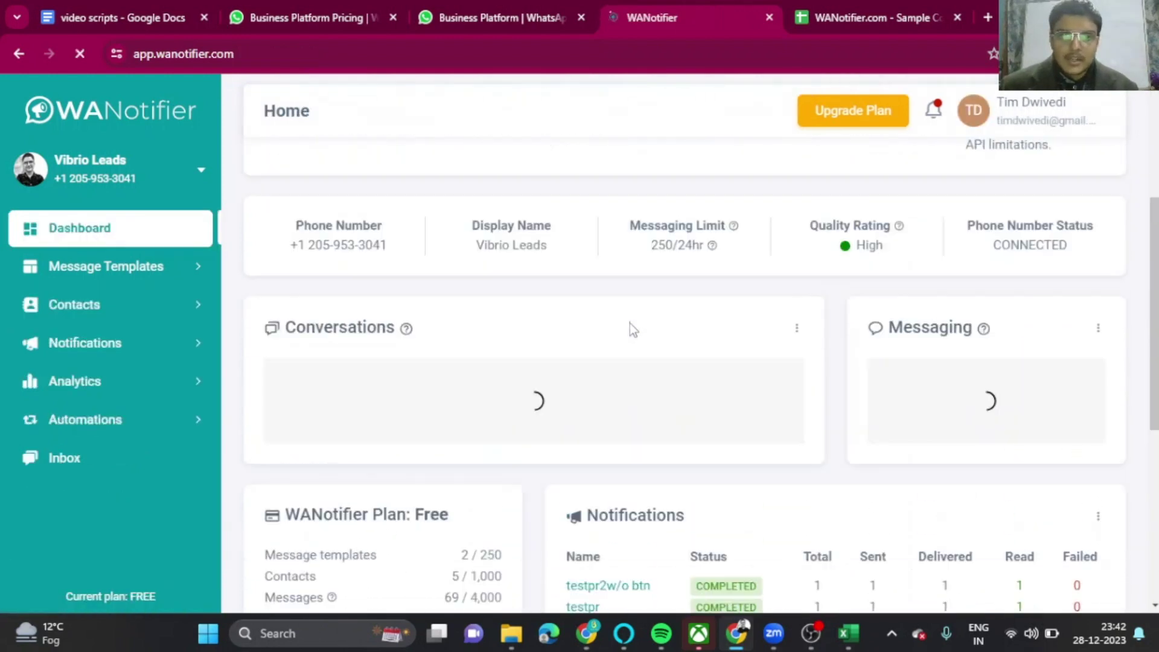
scroll(147, 193, "up", 5)
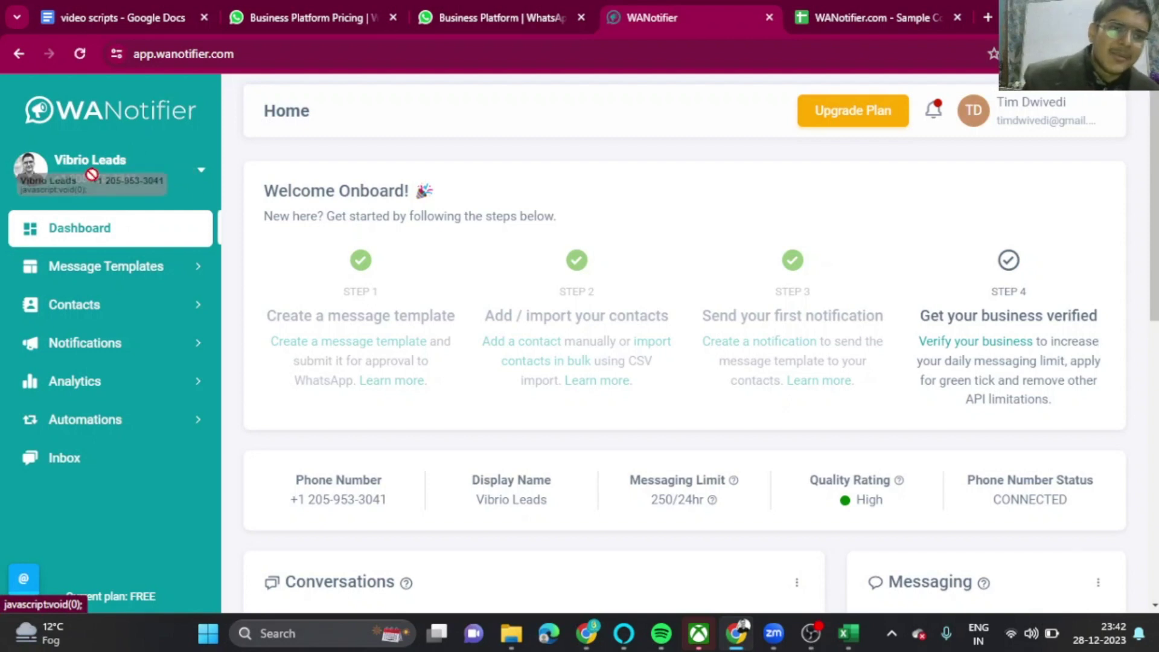
left_click(198, 171)
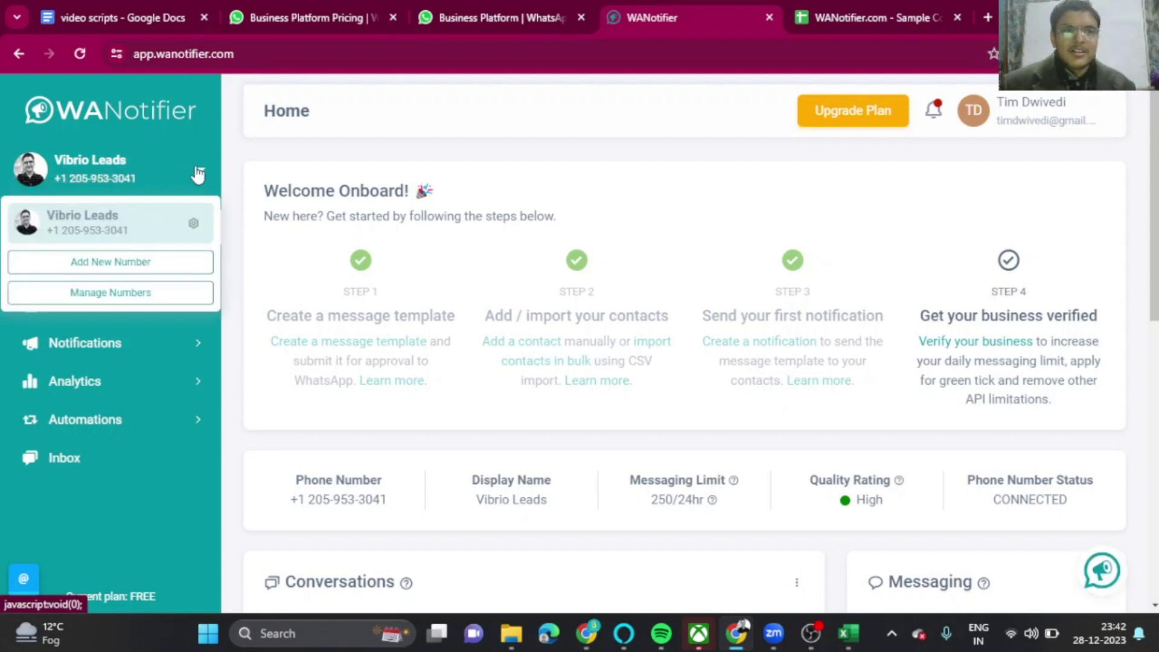